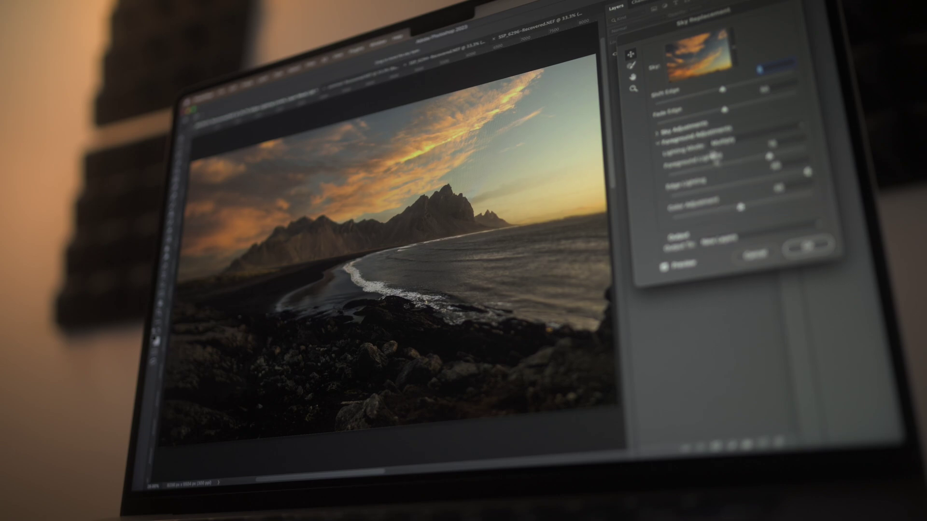
- Preview a golden sunset sky preset against the original and soften its edge blend
click(666, 267)
click(666, 267)
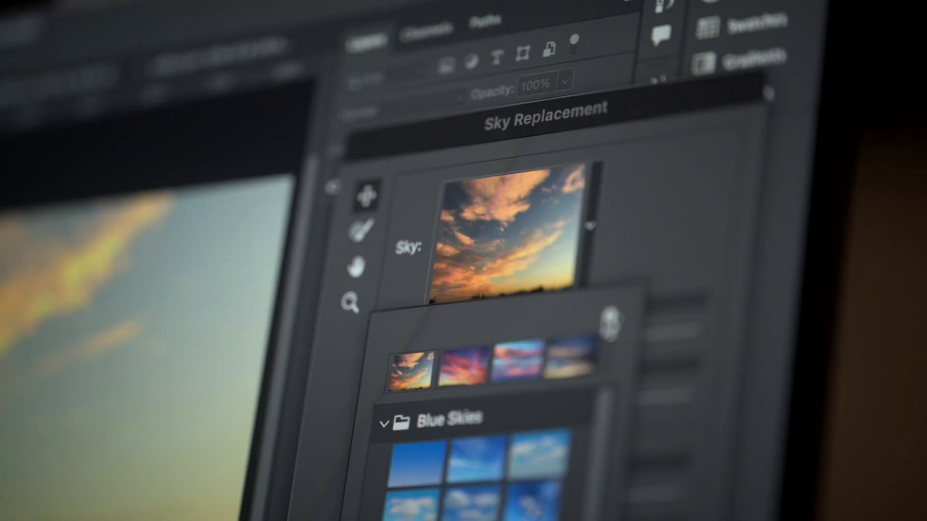
click(651, 249)
drag(615, 405, 552, 413)
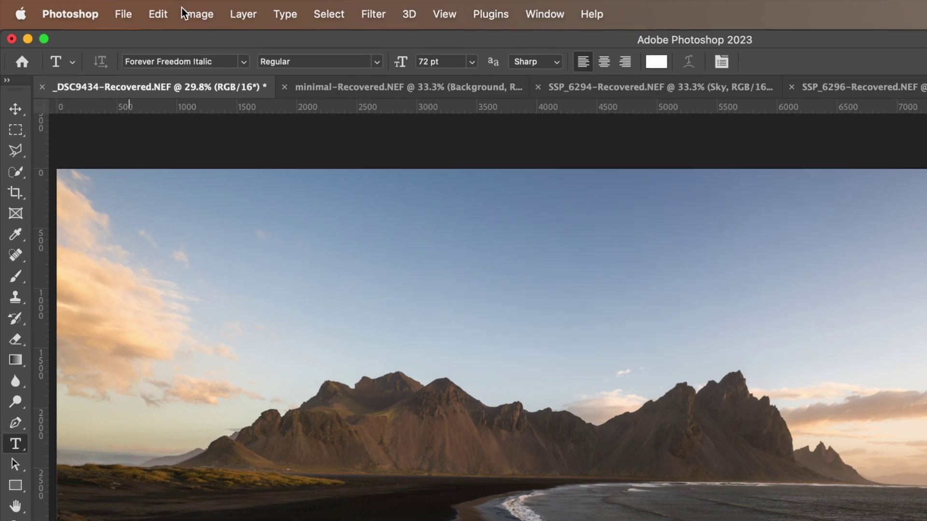
- Start Sky Replacement, try the Spectacular003 aurora sky, then choose the SunsetSky003 orange sunset
click(110, 9)
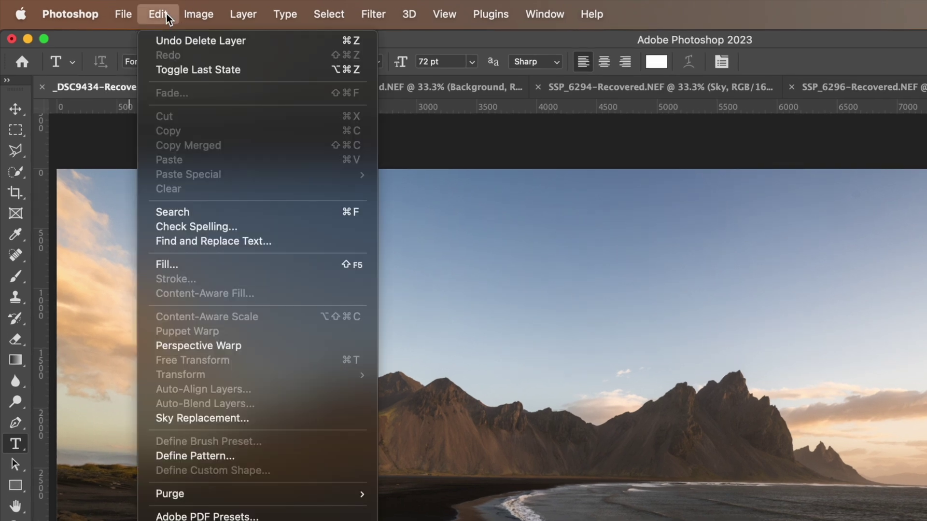
click(213, 420)
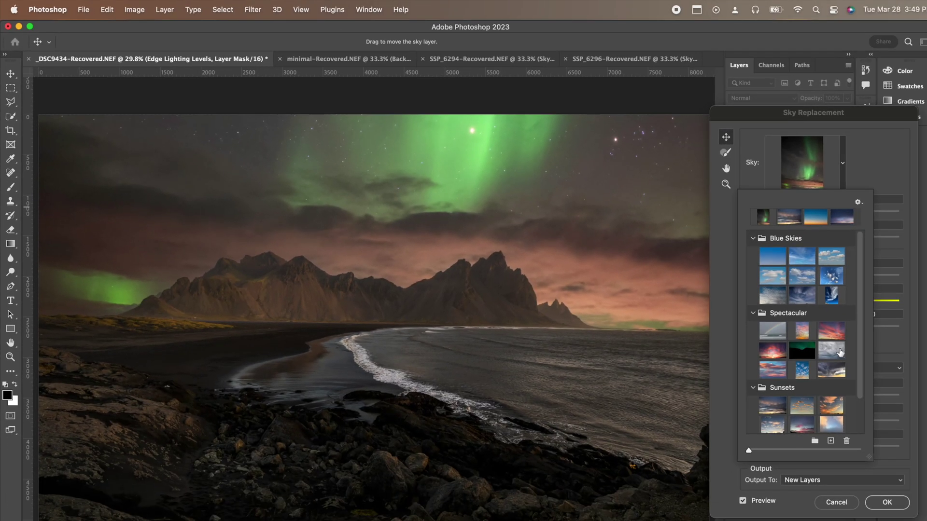
click(819, 326)
scroll(821, 333, down, 2)
click(818, 362)
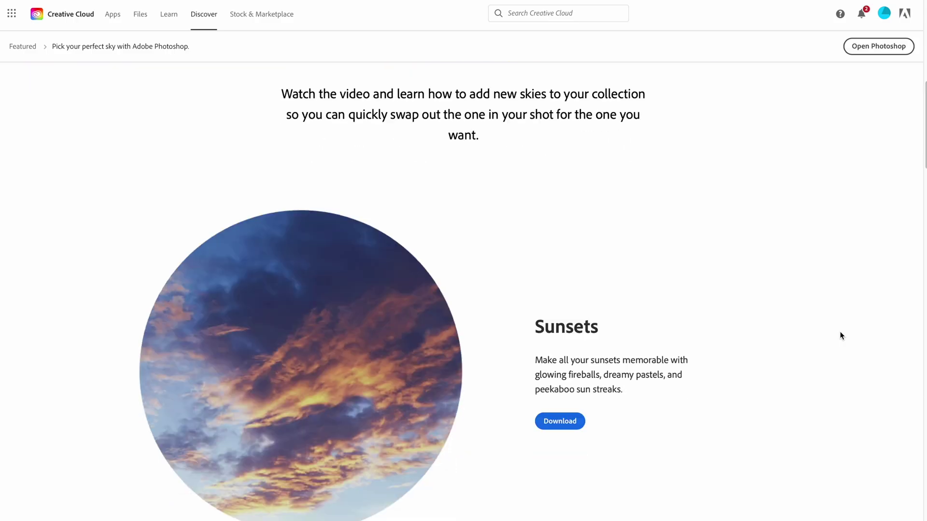
scroll(840, 334, down, 15)
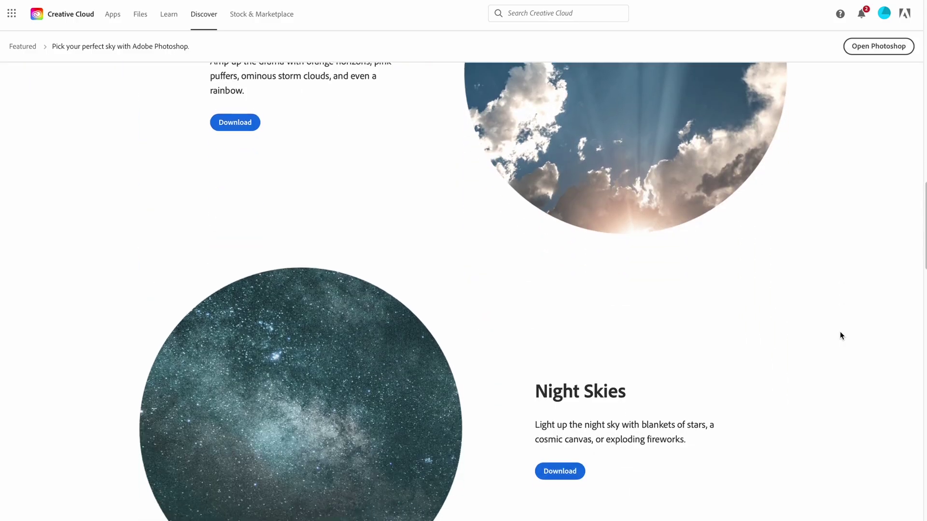
- Scroll down the Creative Cloud page through the downloadable sky pack sections
scroll(840, 335, down, 5)
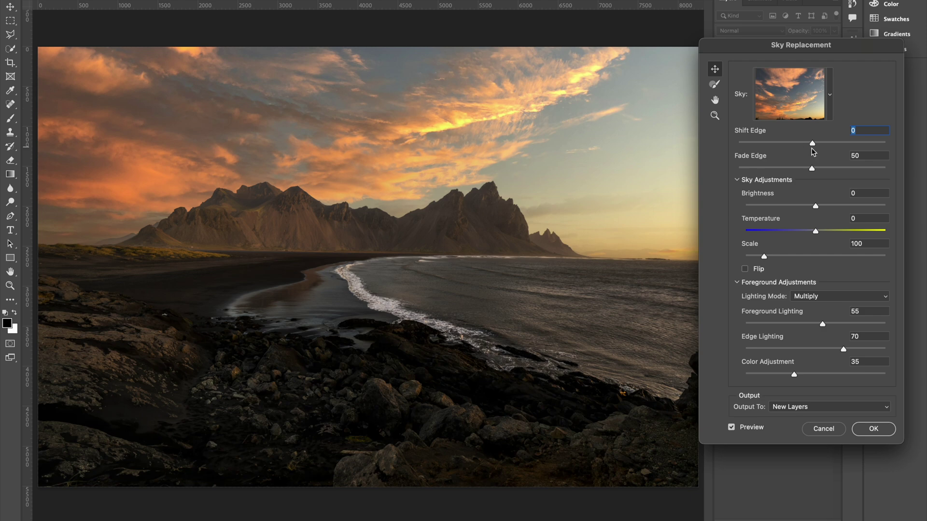
- Toggle Preview to compare the sunset sky with the original, then test Shift Edge and reset it to 0
click(732, 427)
click(732, 427)
click(732, 427)
click(733, 427)
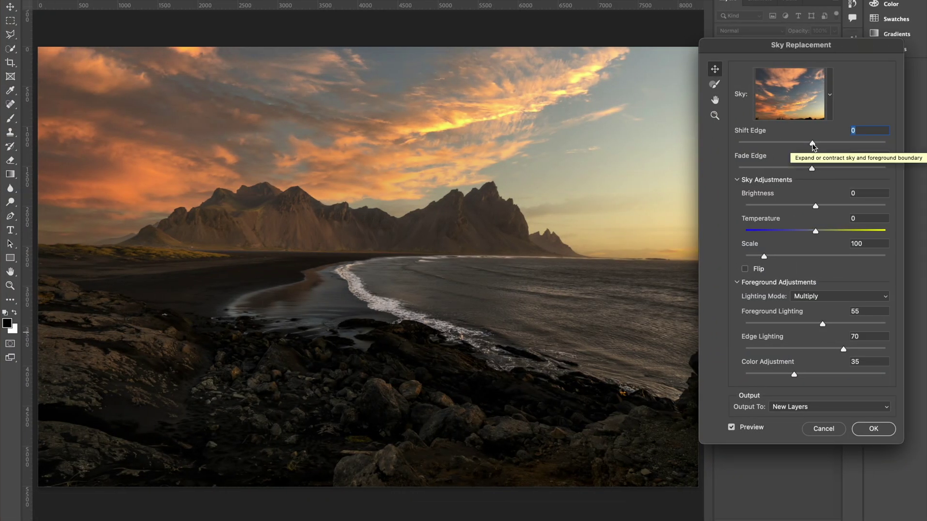
drag(813, 146, 841, 146)
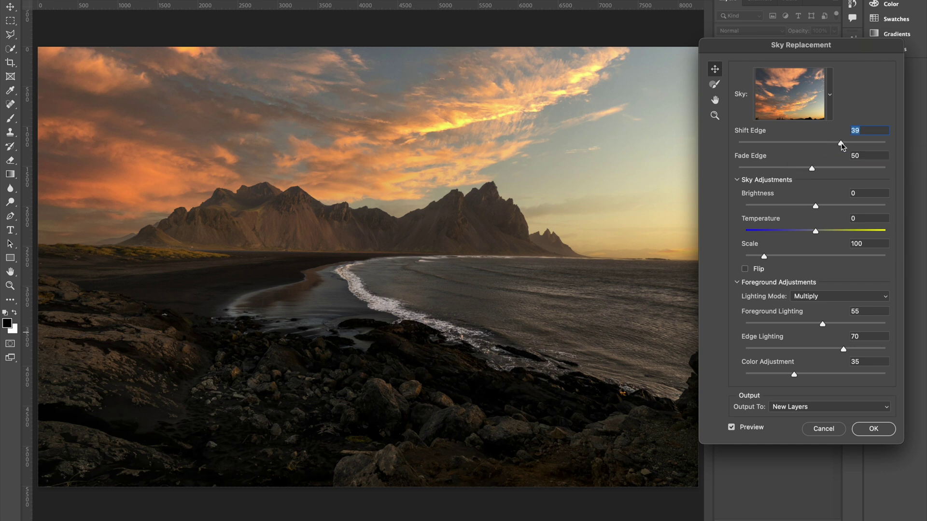
mouse_move(841, 147)
mouse_down()
mouse_move(761, 146)
mouse_move(847, 147)
mouse_up()
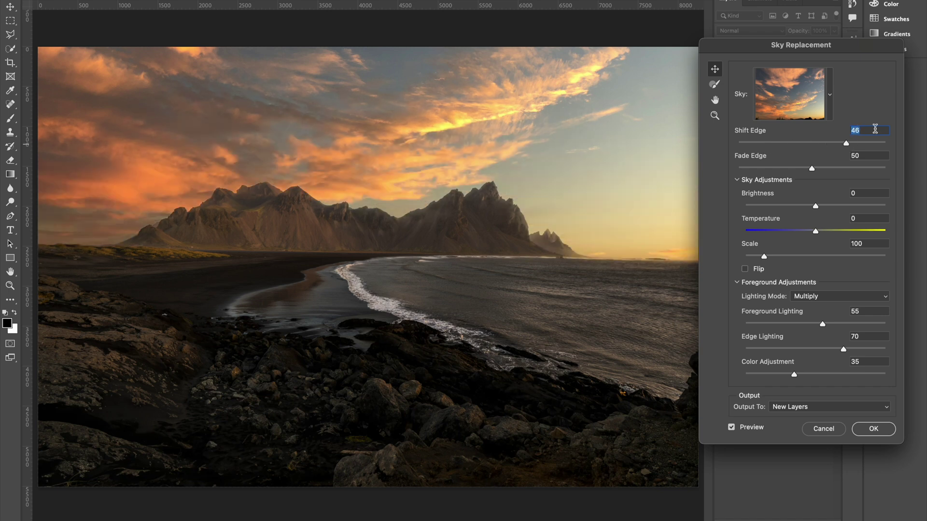
text(0)
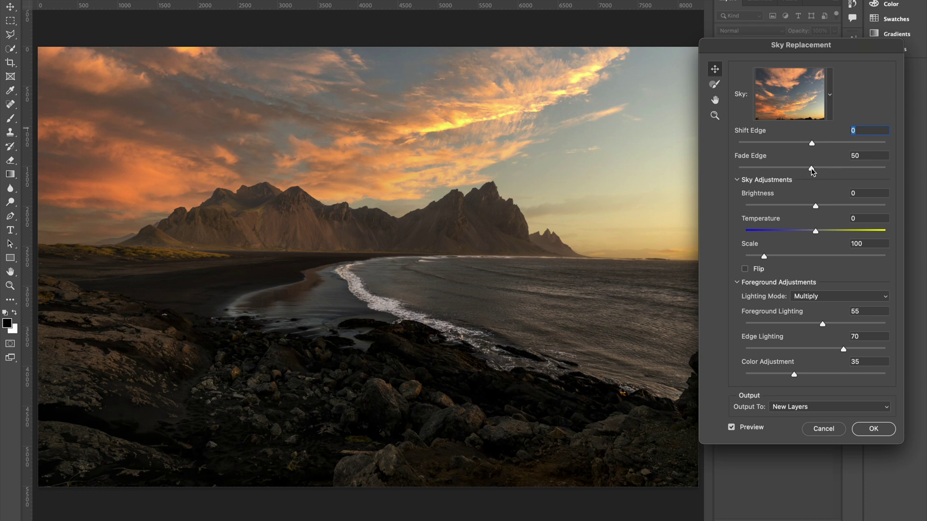
- Zoom into the ridge, set Fade Edge to 42, and raise sky Brightness to 40
drag(813, 171, 737, 173)
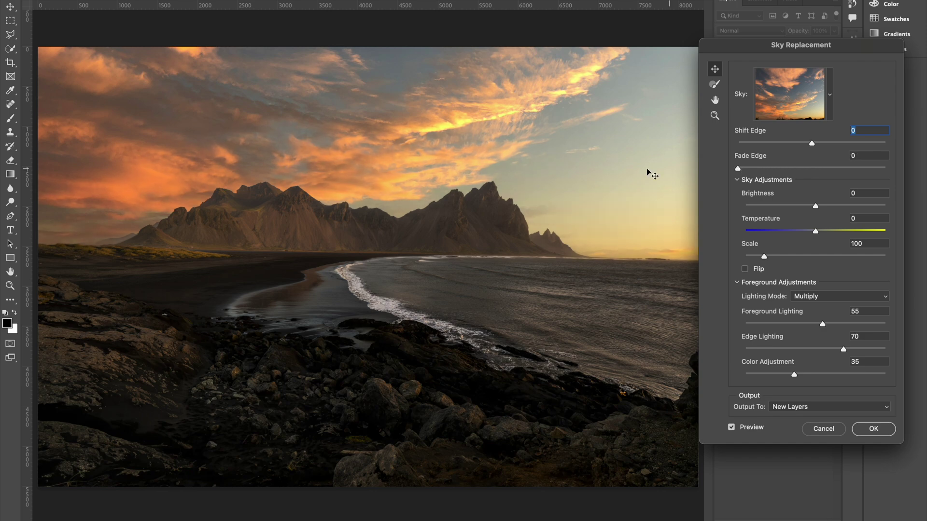
click(715, 116)
click(391, 226)
click(391, 226)
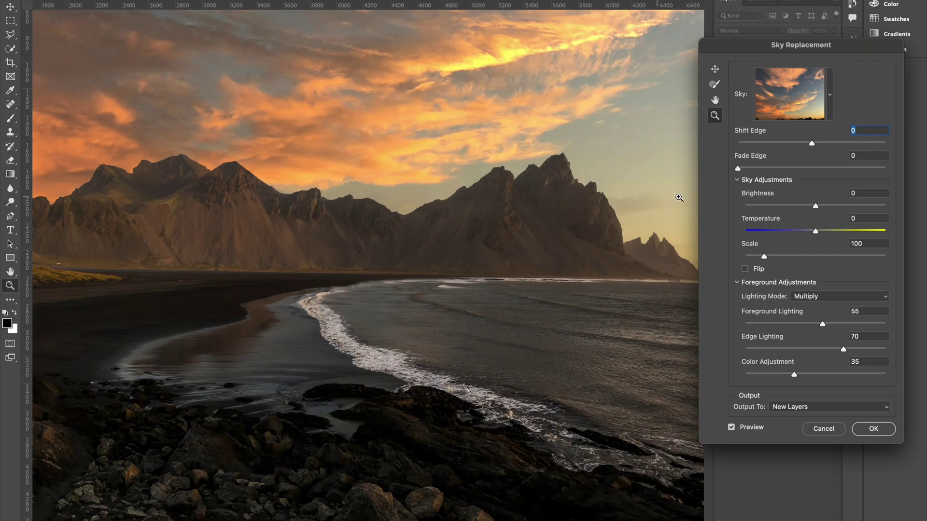
drag(737, 168, 774, 168)
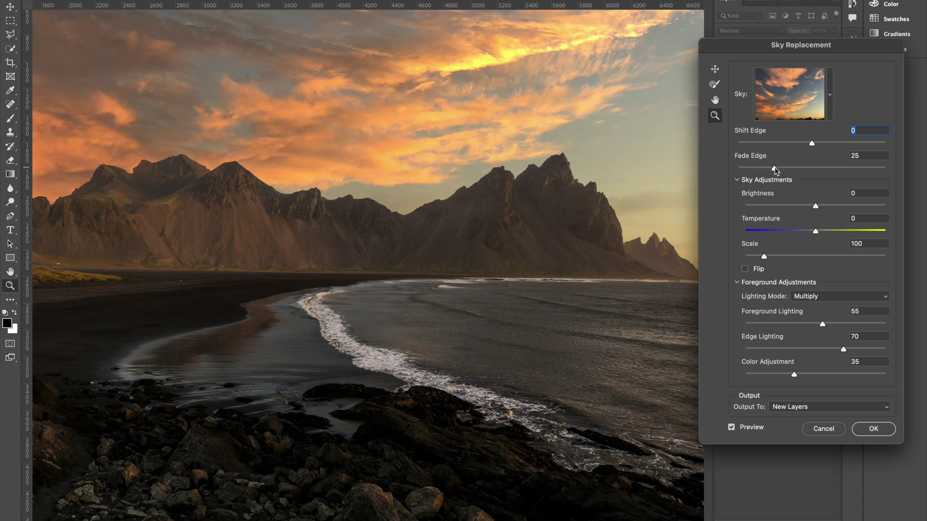
drag(796, 170, 800, 169)
double_click(714, 100)
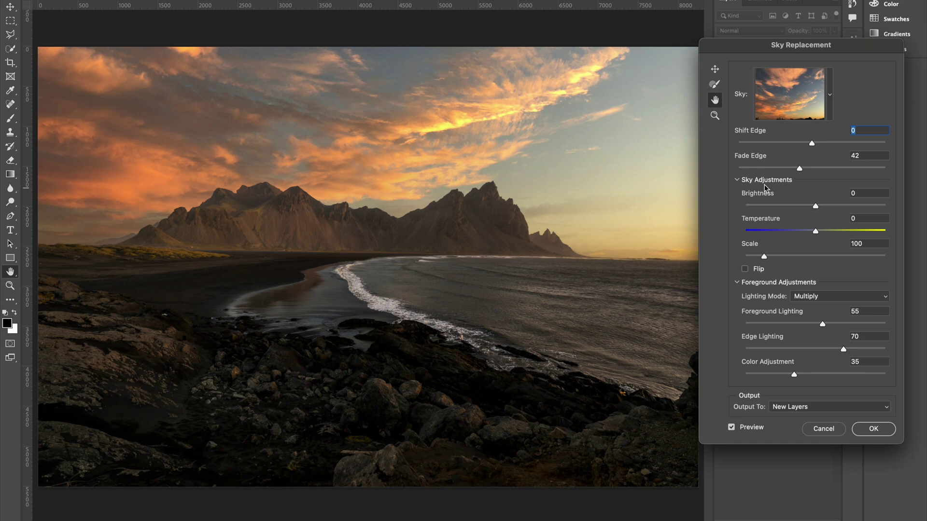
drag(815, 206, 845, 207)
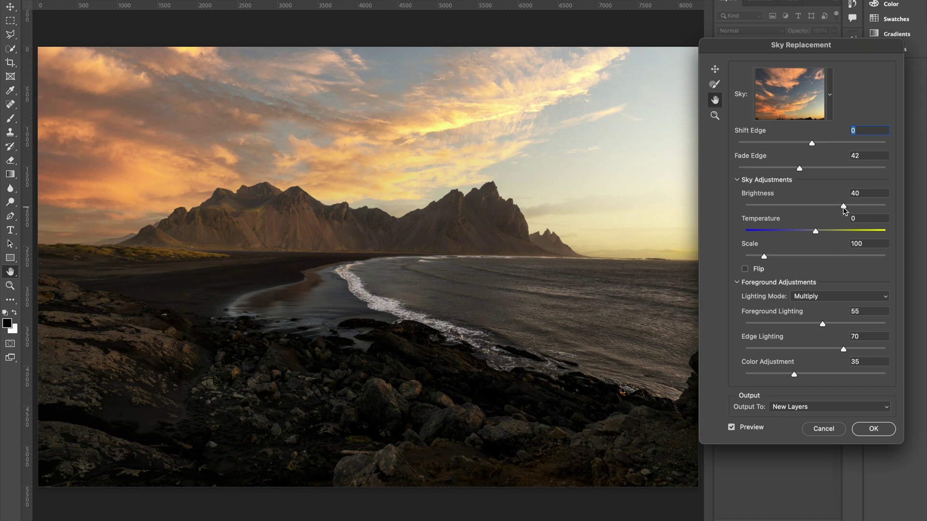
- Darken the sky to Brightness -16 and cool its Temperature to -14
drag(844, 209, 806, 209)
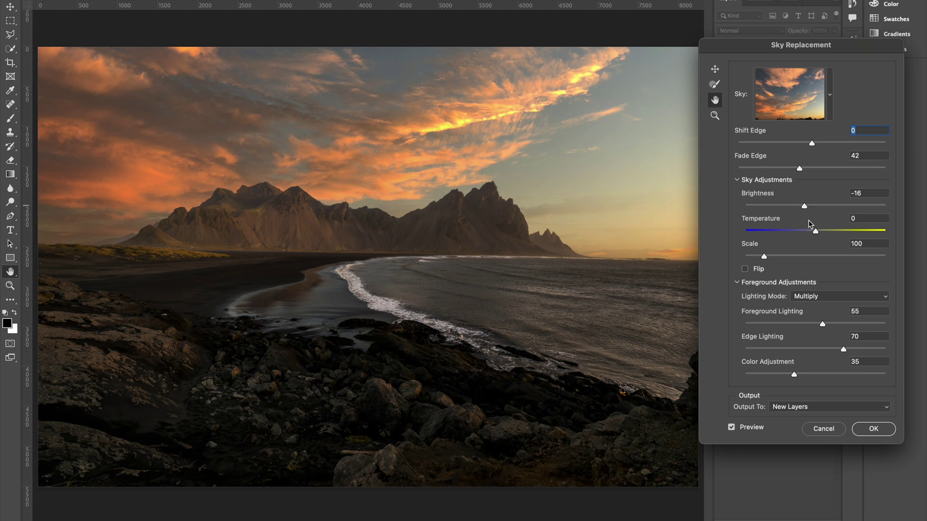
drag(815, 231, 807, 231)
drag(807, 231, 805, 232)
- Try Scale 150 and Flip, then keep the sky unflipped at Scale 100
drag(765, 256, 786, 260)
click(744, 269)
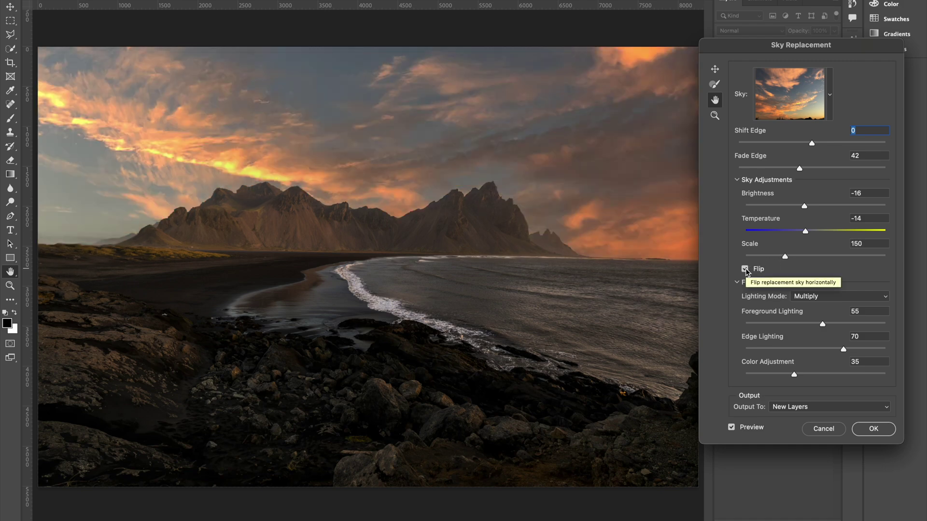
click(744, 269)
click(869, 243)
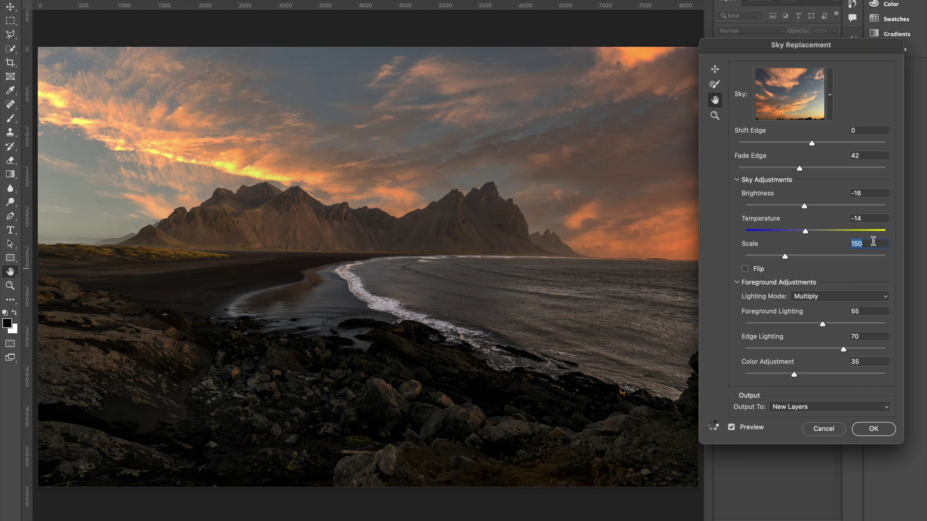
text(100)
key(Return)
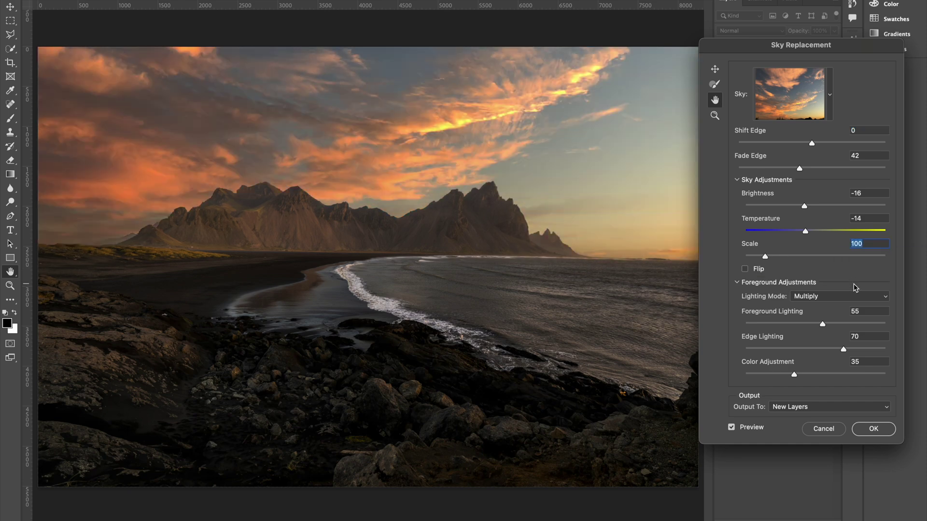
click(737, 181)
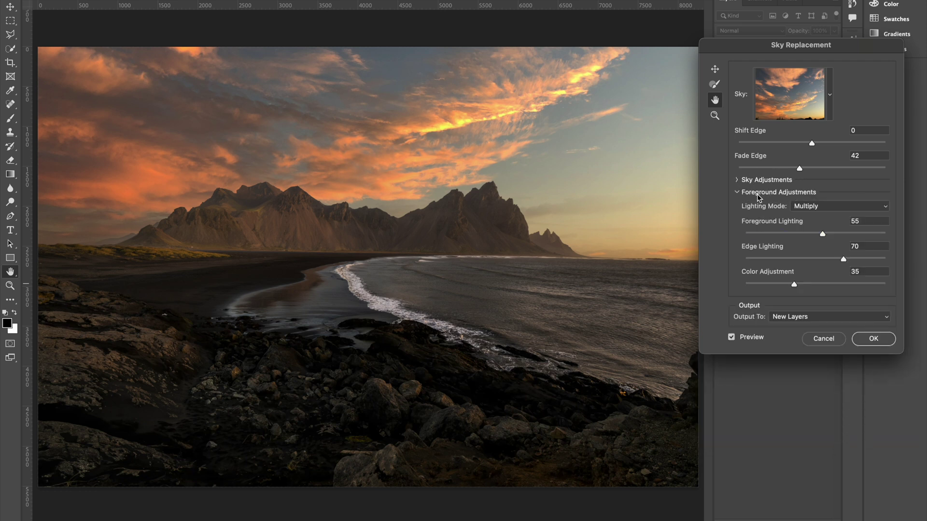
- Set Lighting Mode to Multiply, zero the lighting and colour sliders, and compare with the original
click(837, 208)
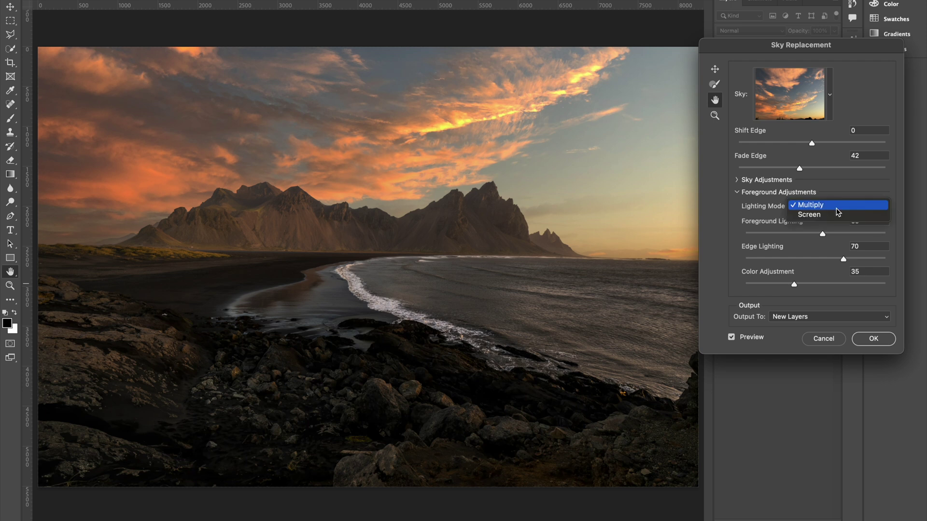
click(836, 216)
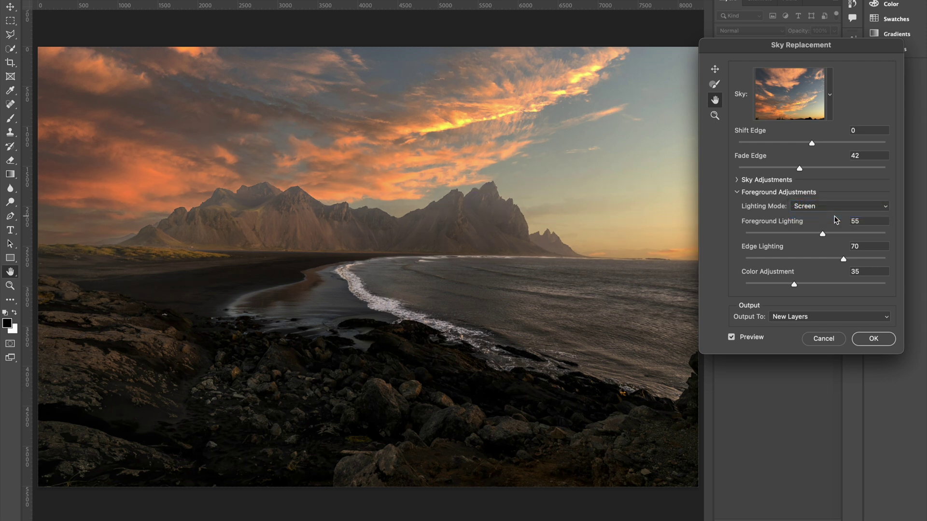
click(825, 209)
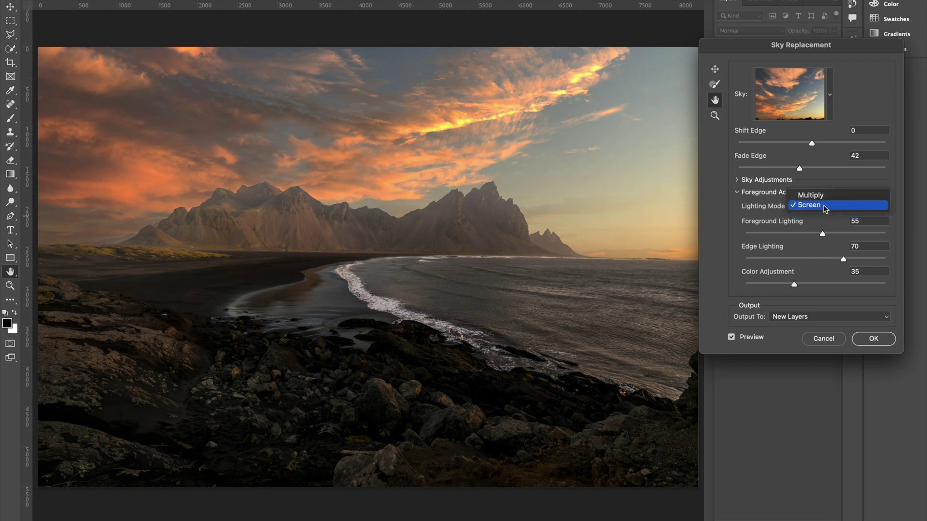
click(825, 196)
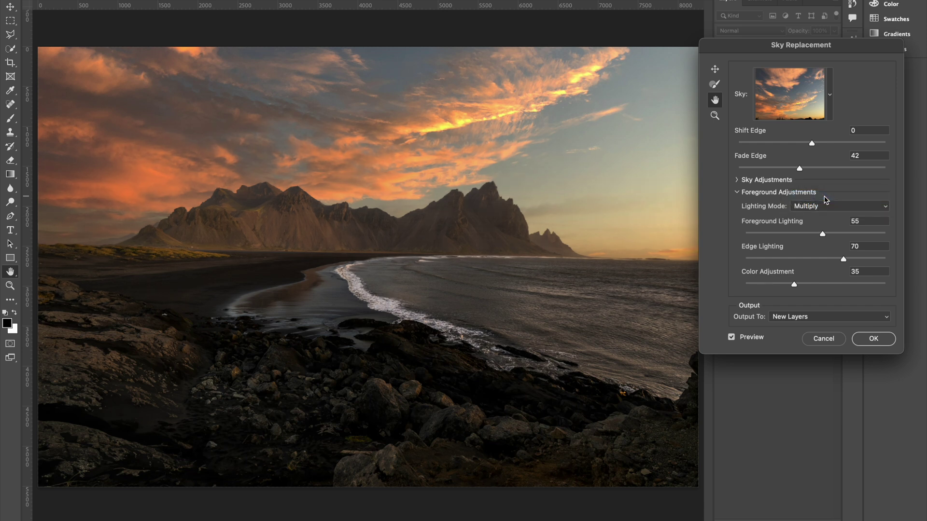
drag(822, 235, 743, 234)
drag(843, 259, 738, 261)
drag(794, 285, 744, 287)
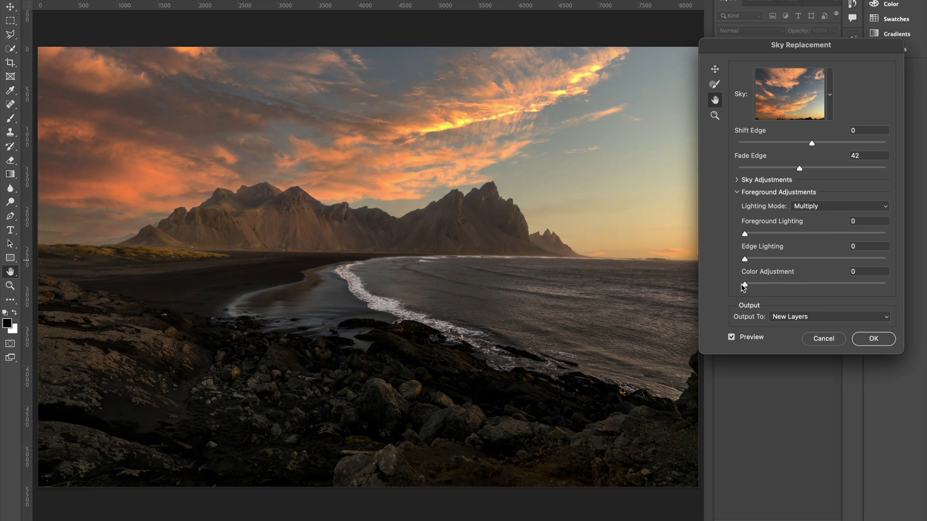
click(732, 337)
click(731, 337)
click(731, 337)
click(731, 337)
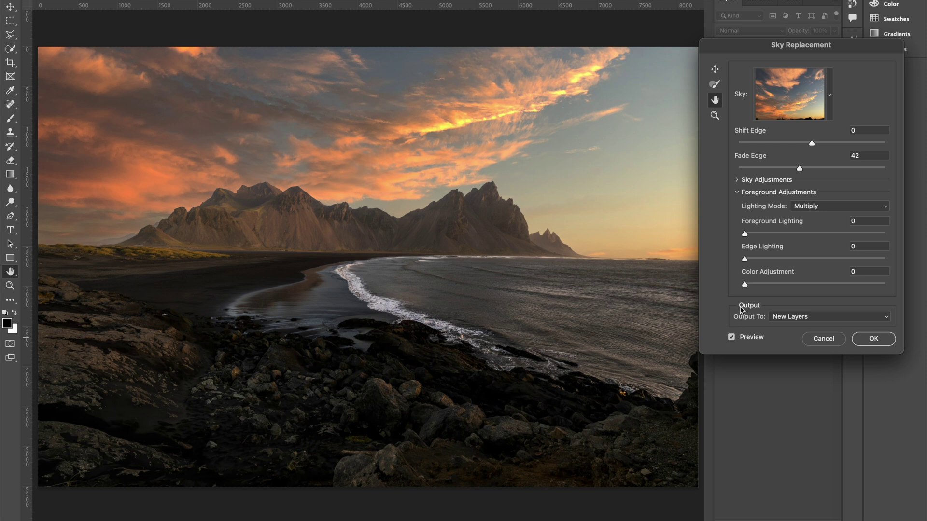
- Raise Color Adjustment to 40 and, zoomed on the mountains, set Edge Lighting to 57
drag(744, 286, 802, 287)
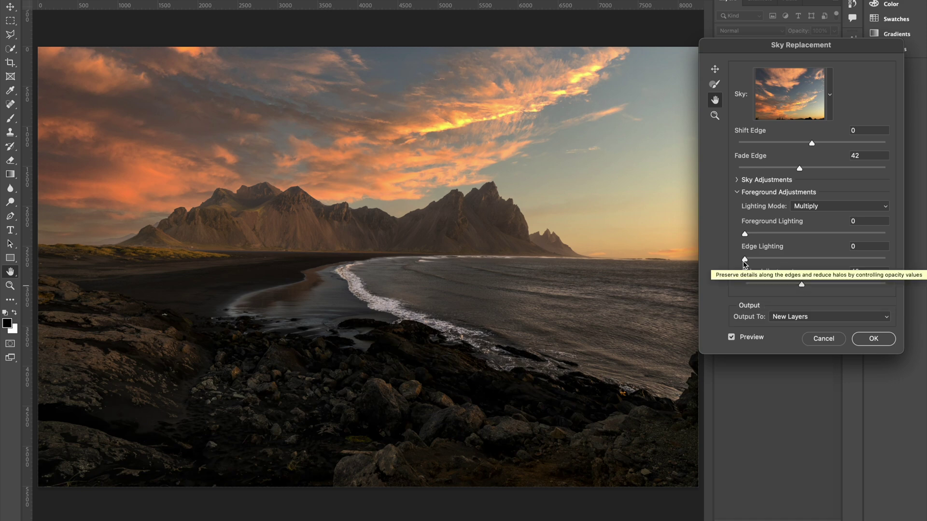
click(714, 115)
click(508, 217)
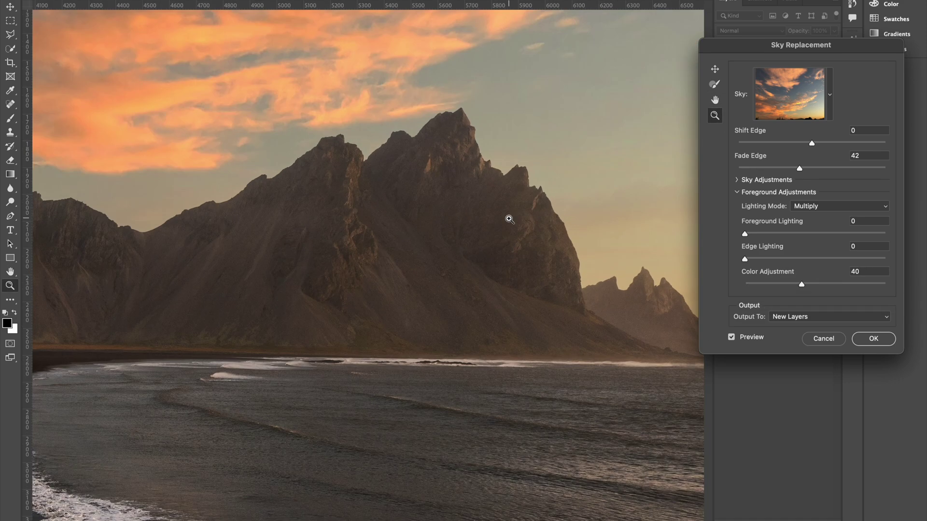
key(h)
scroll(515, 316, up, 2)
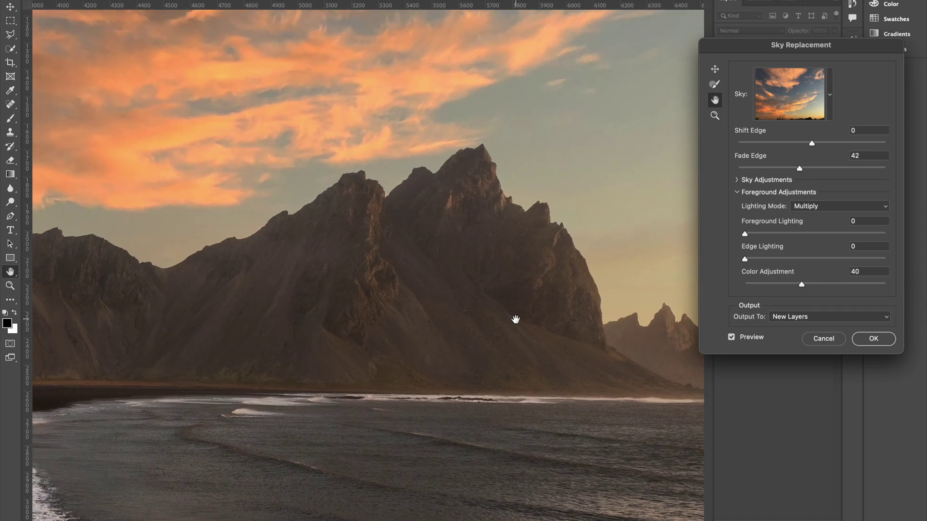
drag(744, 259, 782, 260)
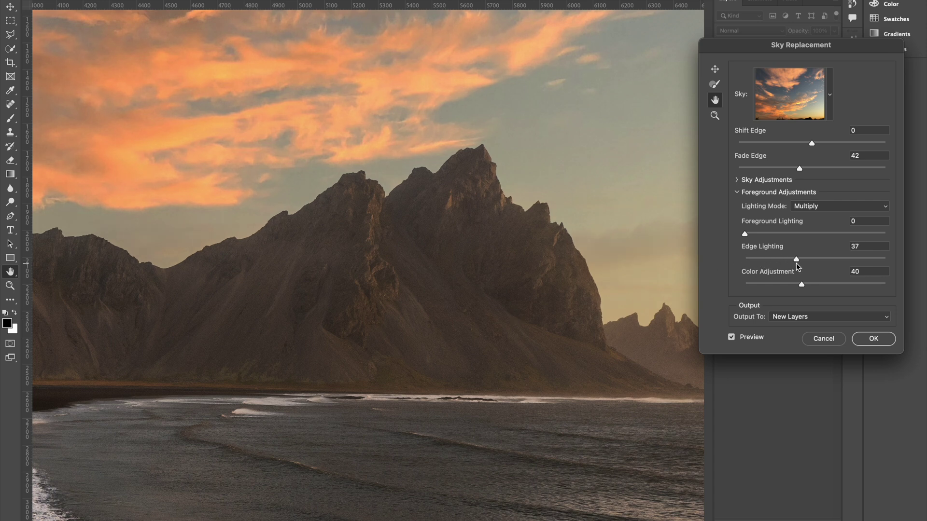
mouse_move(816, 261)
mouse_down()
mouse_move(751, 263)
mouse_move(815, 262)
mouse_up()
- Raise Foreground Lighting to 52, compare once more, and apply the sky replacement
scroll(260, 287, up, 2)
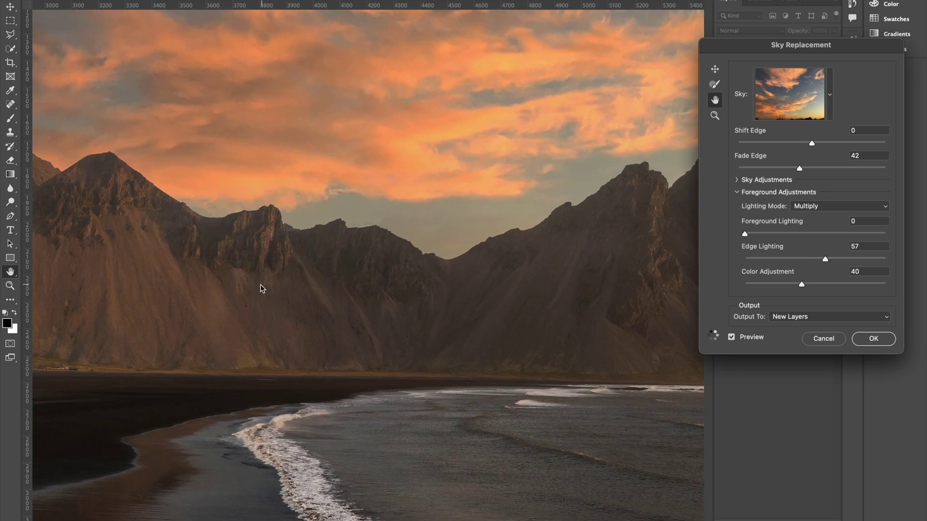
scroll(486, 348, up, 3)
scroll(584, 368, down, 2)
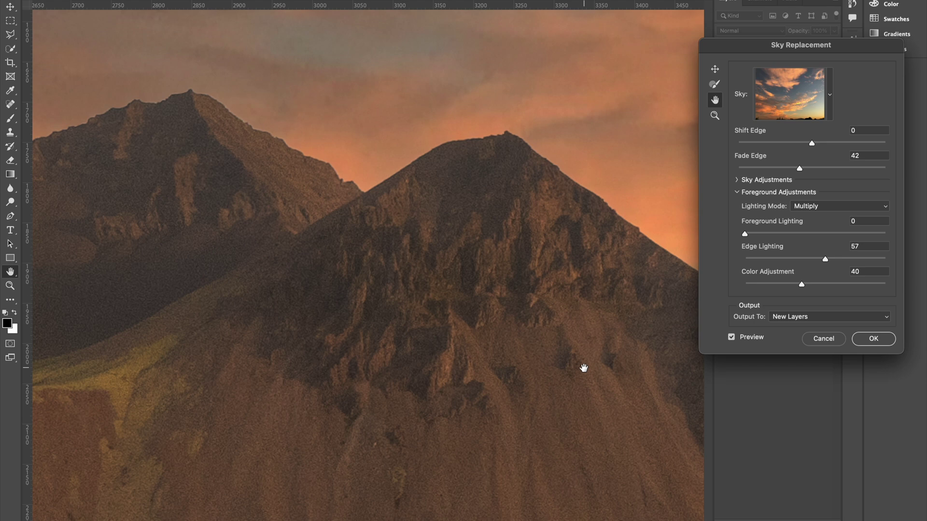
scroll(584, 368, down, 3)
drag(745, 233, 817, 236)
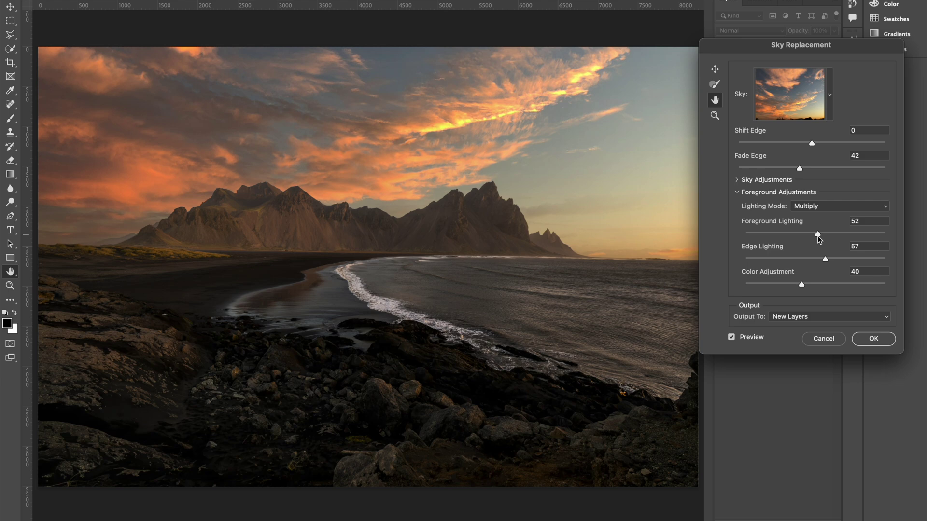
click(732, 336)
click(731, 337)
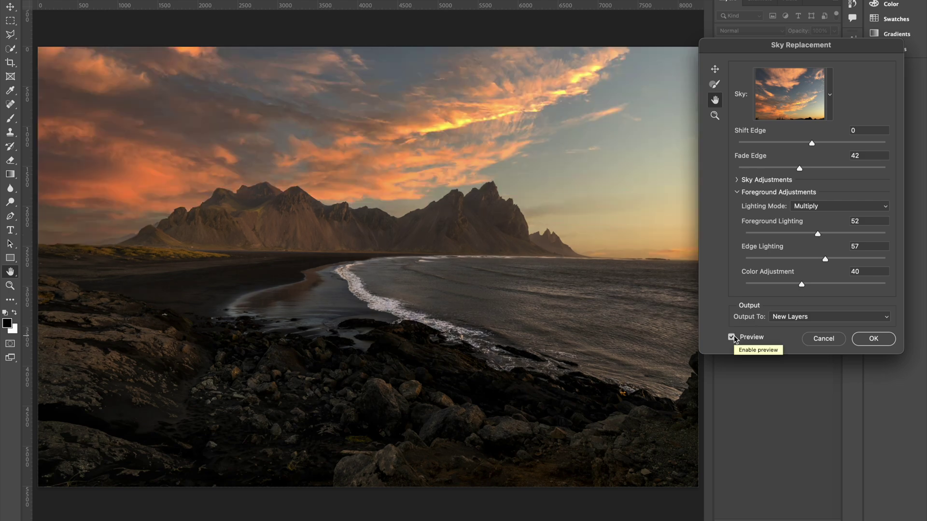
click(866, 338)
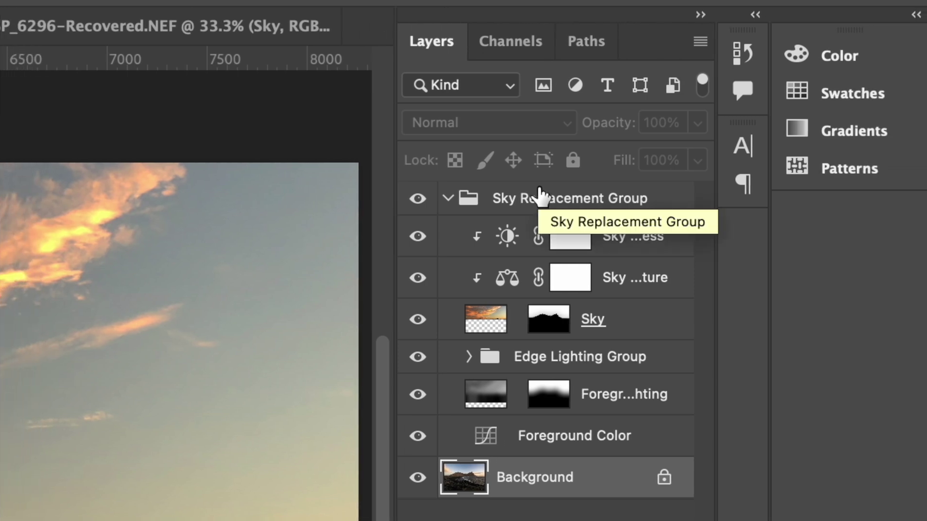
- Select each layer of the Sky Replacement Group in turn to inspect them
click(540, 197)
click(635, 244)
click(637, 290)
click(636, 329)
click(647, 364)
click(651, 406)
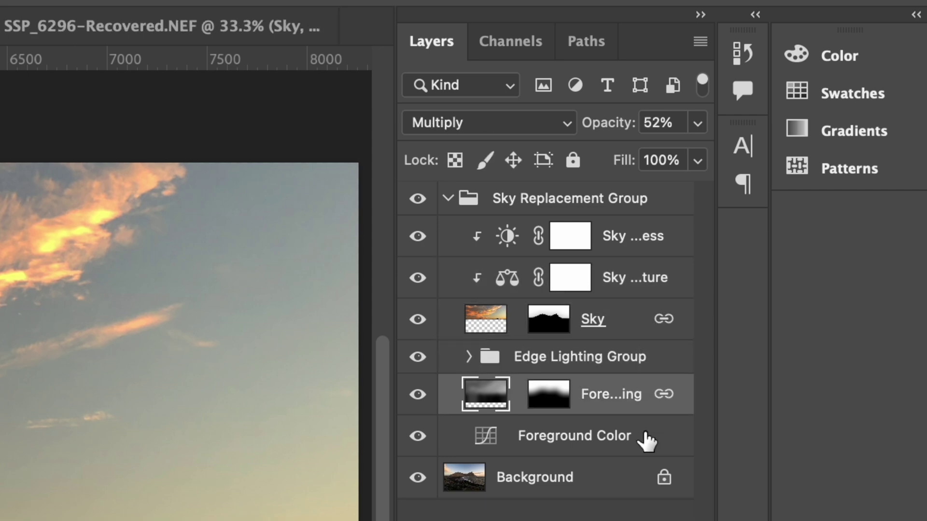
click(632, 236)
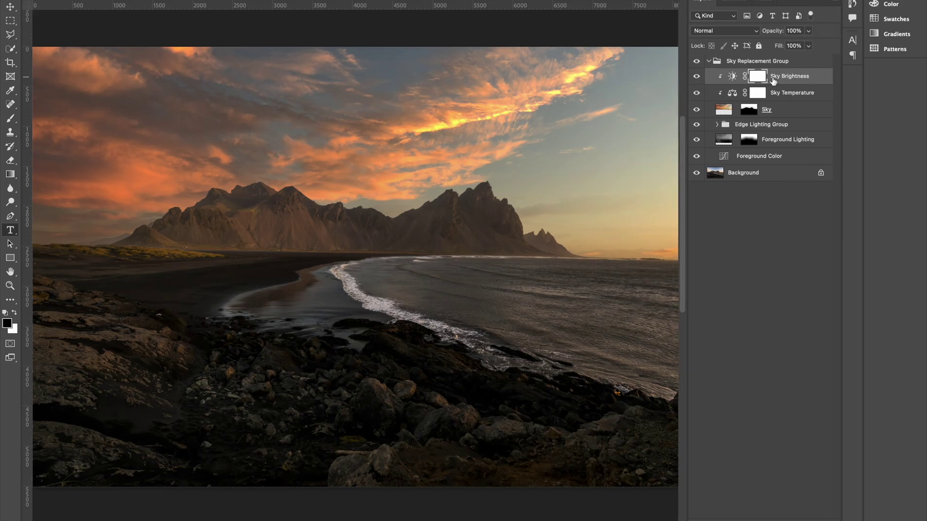
- Set the Sky Temperature layer's Magenta-Green balance to -10
click(781, 96)
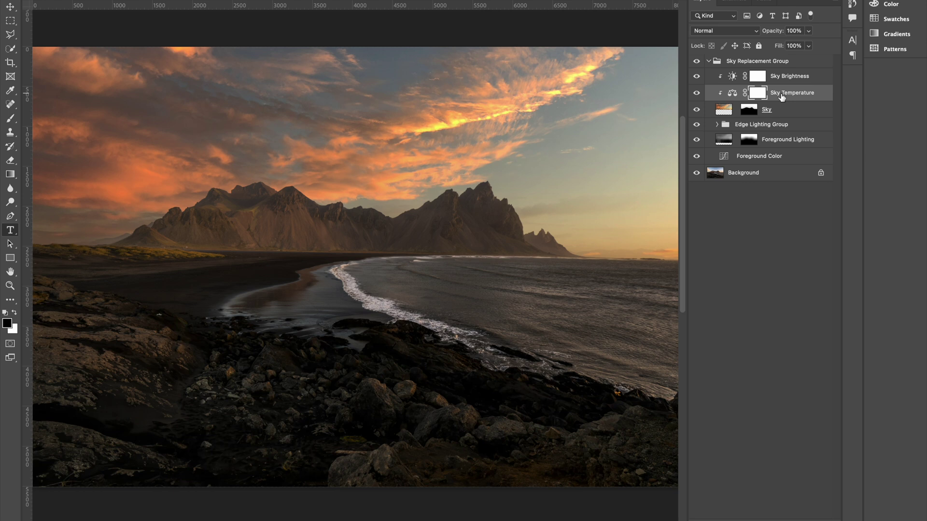
double_click(732, 92)
drag(579, 268, 570, 266)
click(676, 178)
- Toggle the Sky layer, load and clear its mask selection, and expand the Edge Lighting Group
click(781, 112)
click(696, 110)
click(697, 109)
click(696, 109)
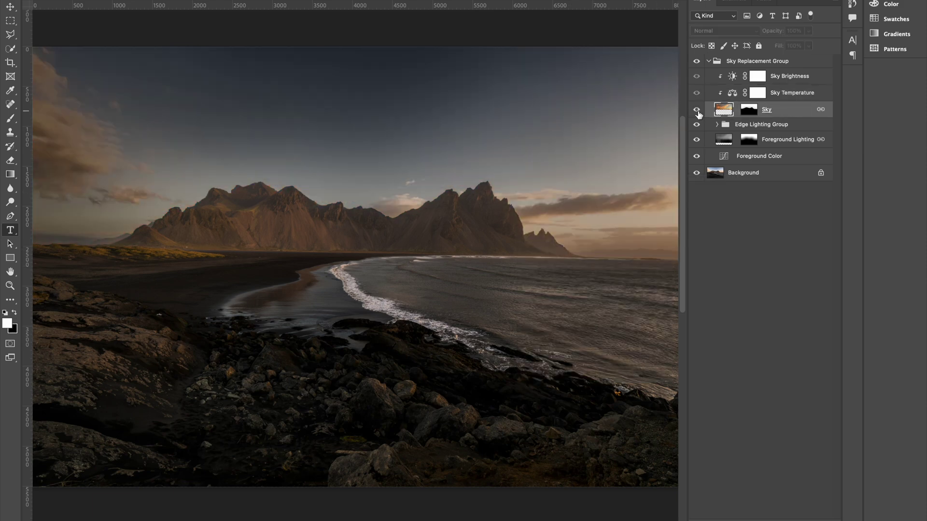
click(696, 110)
super+click(748, 111)
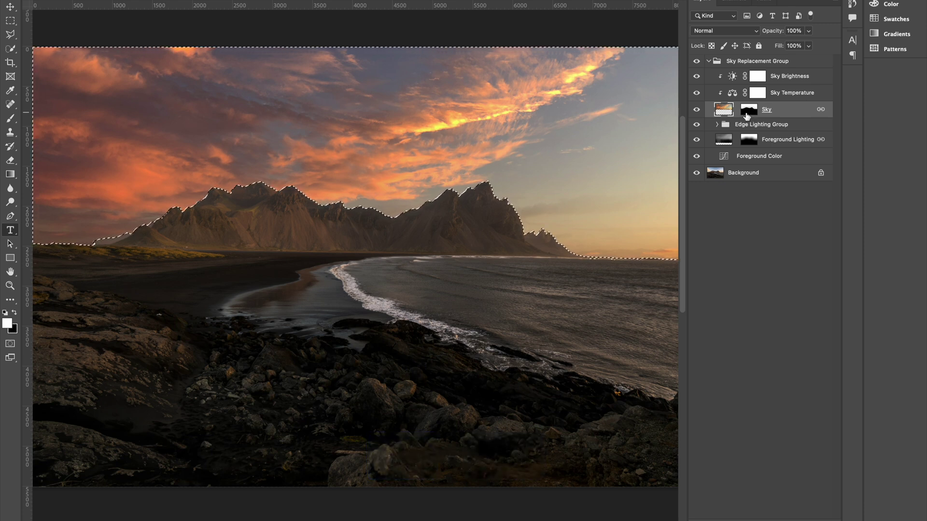
key(super+d)
click(718, 126)
click(718, 126)
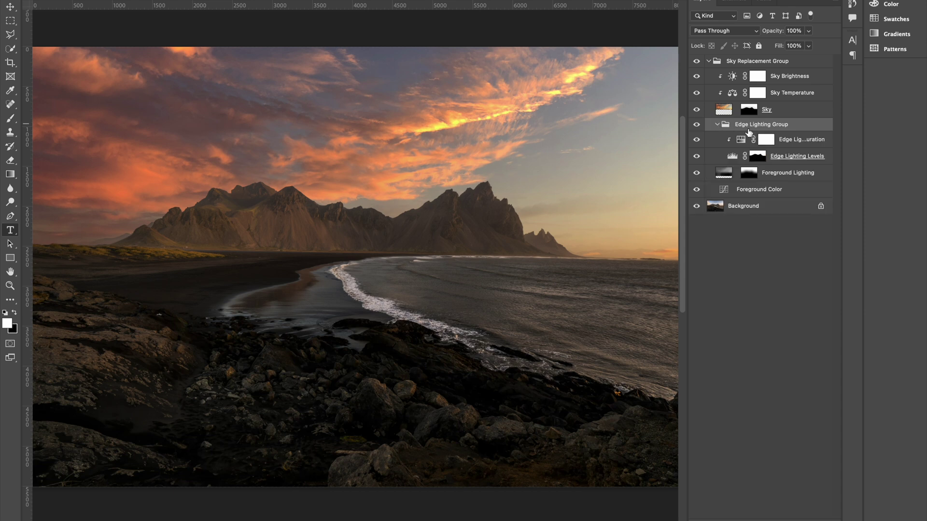
- Set the Edge Lighting Levels black point to 109 and output white to 100
double_click(732, 156)
drag(571, 304, 633, 308)
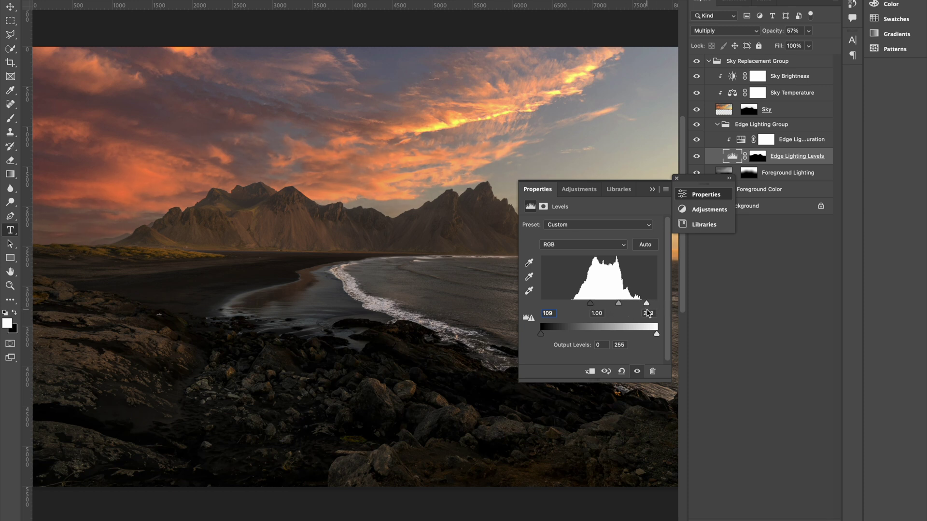
drag(656, 333, 593, 332)
click(676, 178)
click(676, 179)
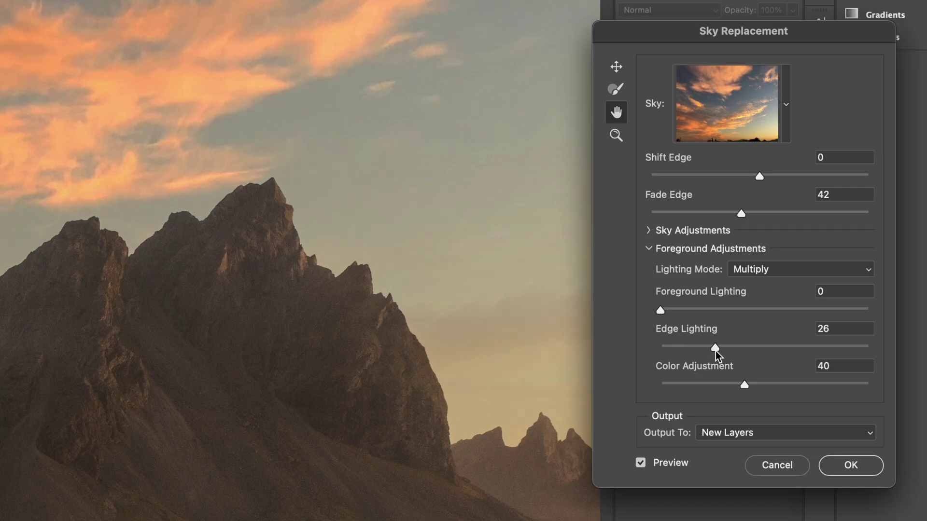
- Adjust the edge lighting amount, settling on 49
drag(716, 352, 736, 354)
click(767, 348)
drag(766, 350, 659, 348)
click(762, 348)
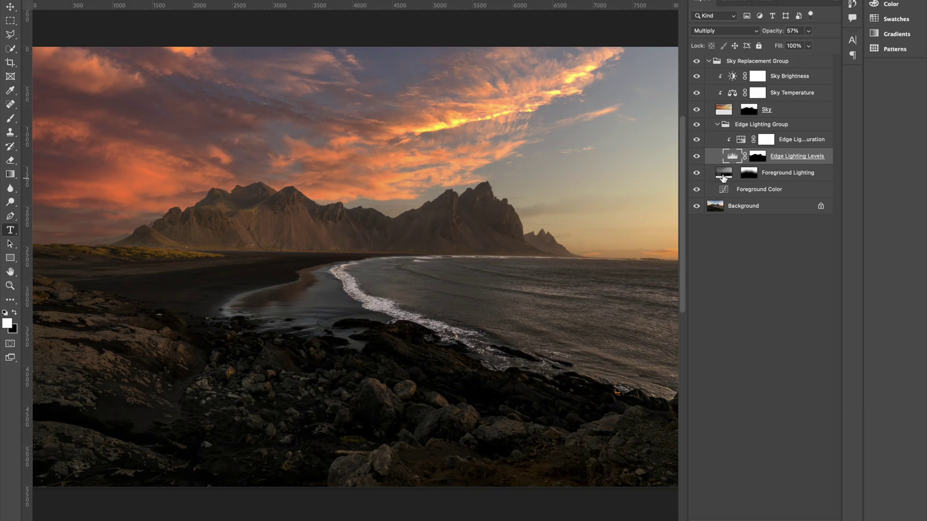
- Darken the Foreground Color layer with a lowered curve
click(782, 178)
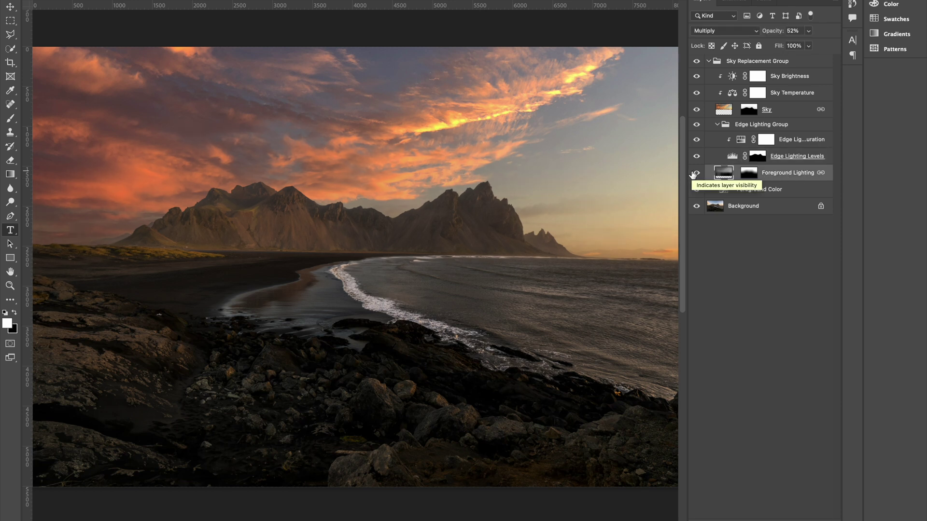
click(729, 188)
double_click(729, 188)
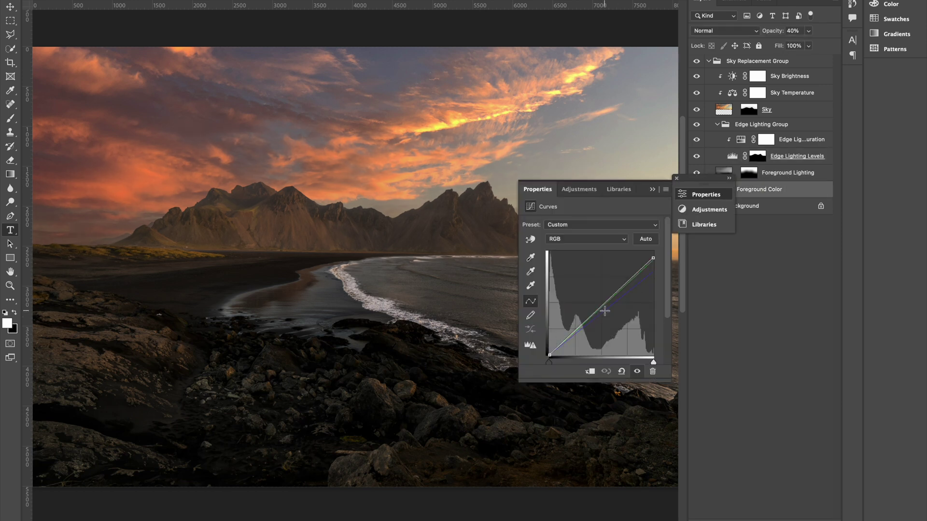
drag(580, 324, 580, 337)
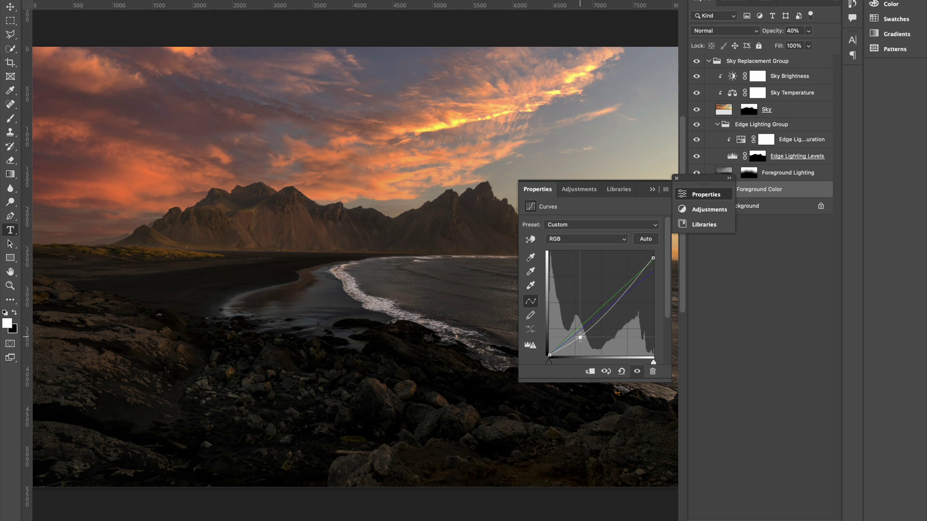
click(651, 190)
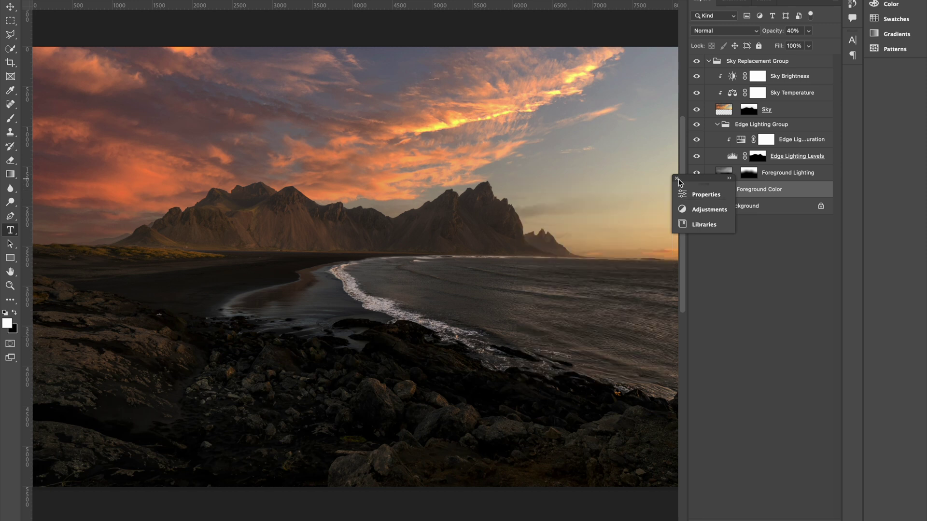
click(676, 178)
- Toggle the Sky Replacement Group off and on to compare, leaving the sunset sky shown
click(696, 62)
click(696, 62)
click(696, 61)
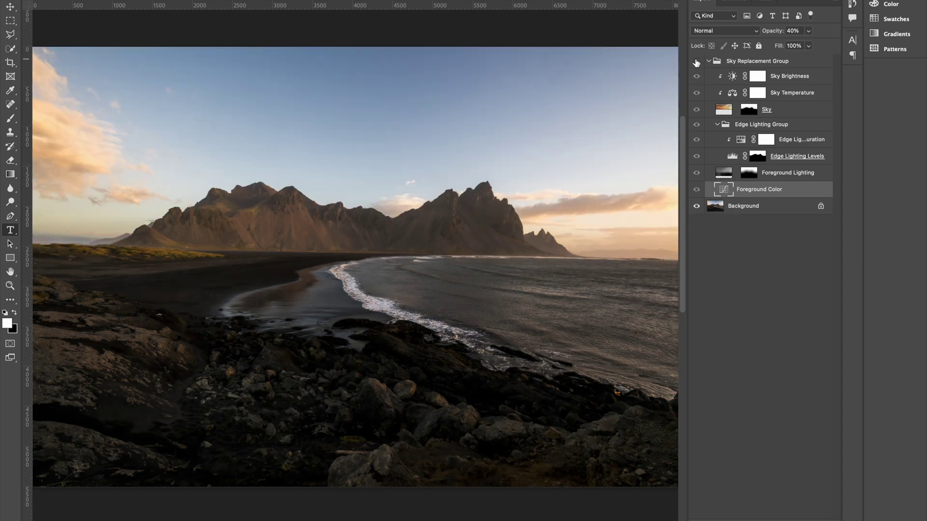
click(696, 61)
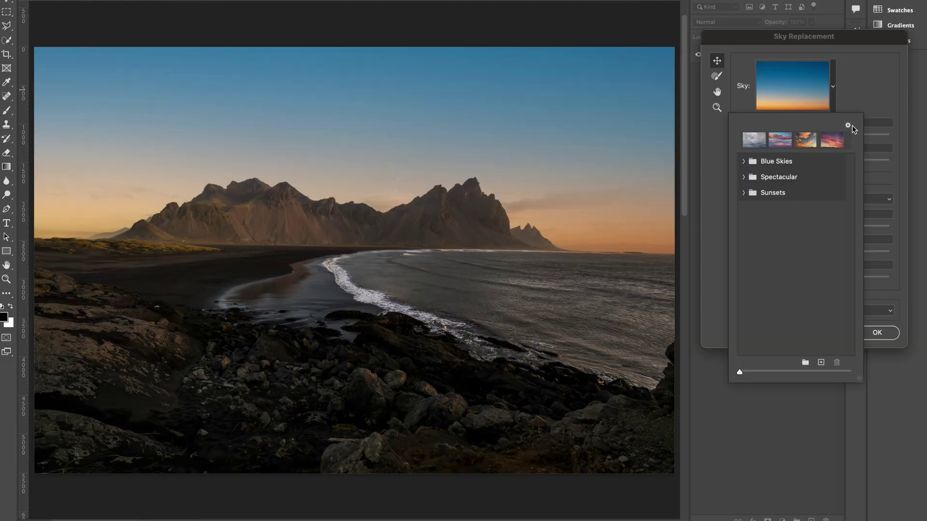
- Import three custom sky images into the Sky Replacement library
click(848, 126)
mouse_move(851, 132)
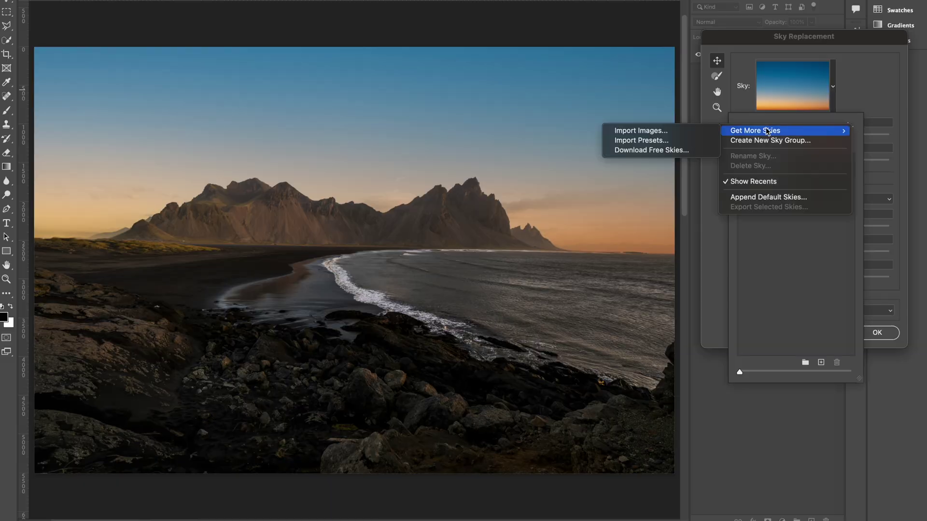
click(706, 131)
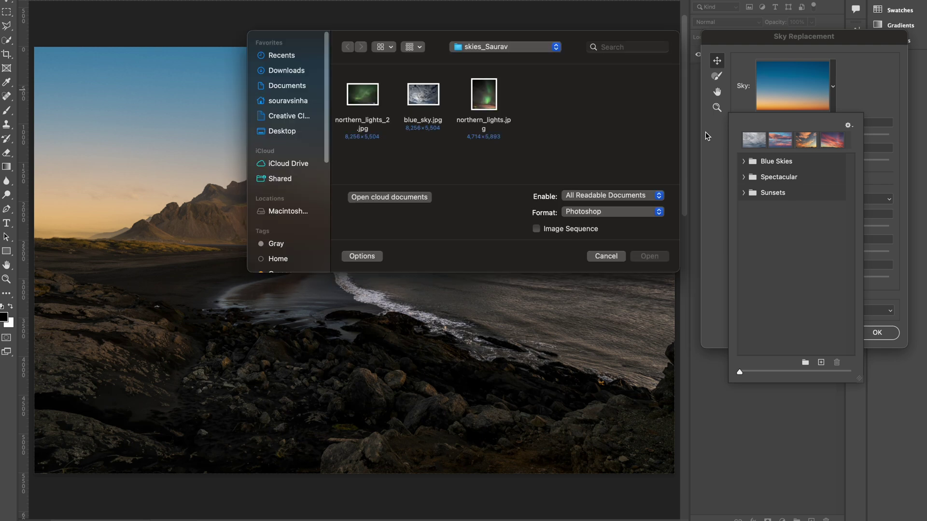
drag(539, 105, 366, 95)
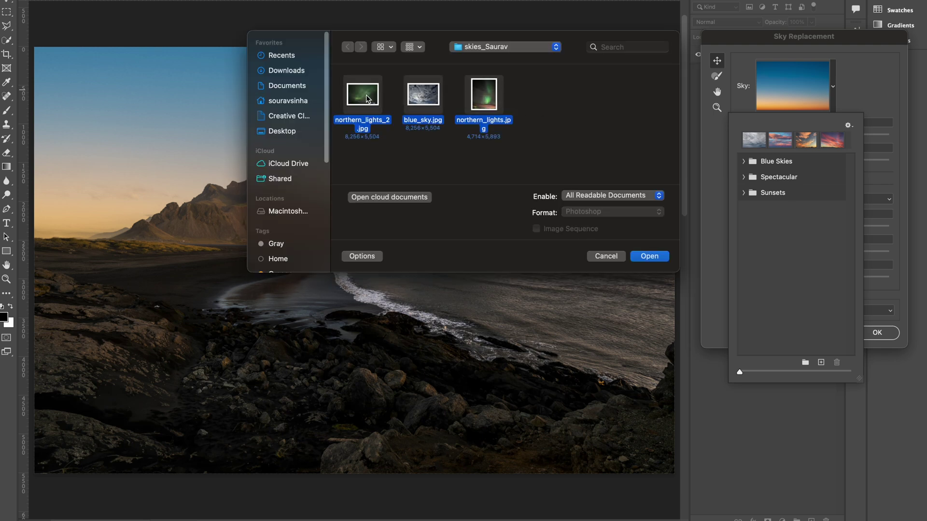
click(649, 256)
- Choose the imported aurora sky and apply the replacement
click(812, 212)
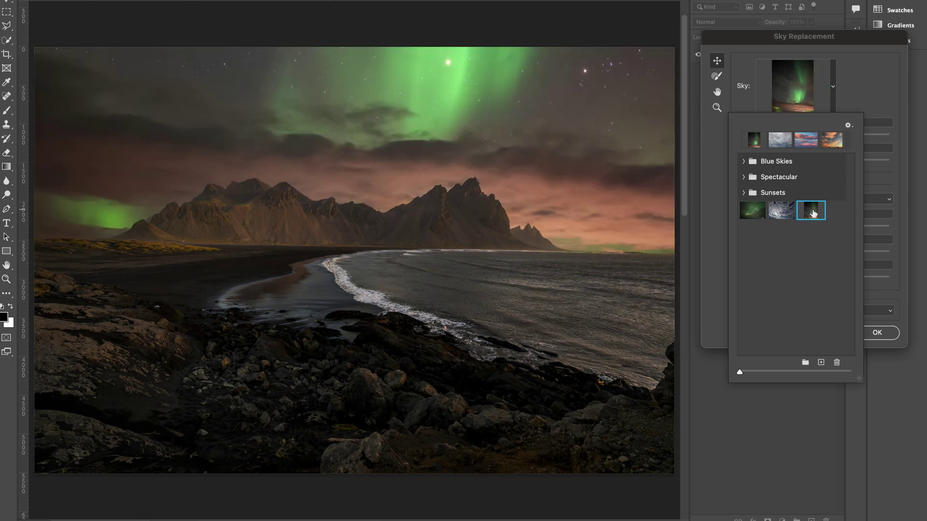
click(813, 212)
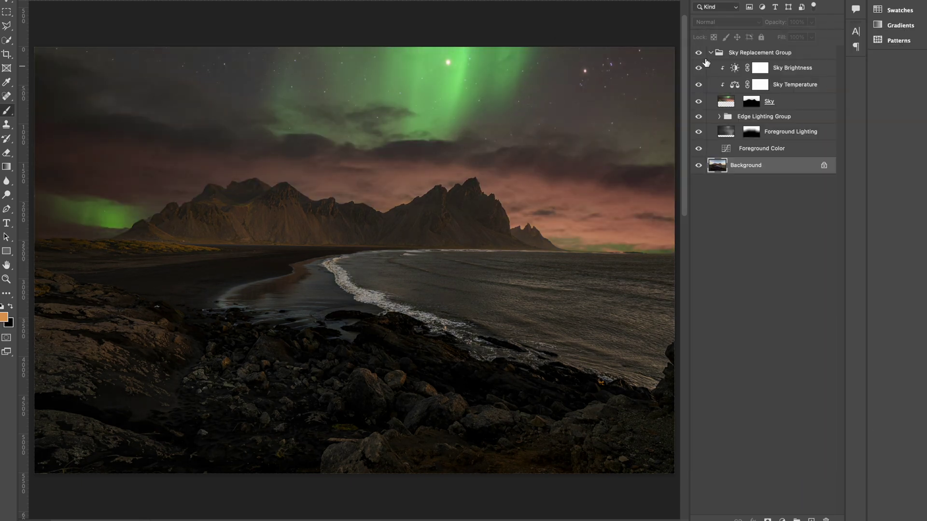
key(alt+])
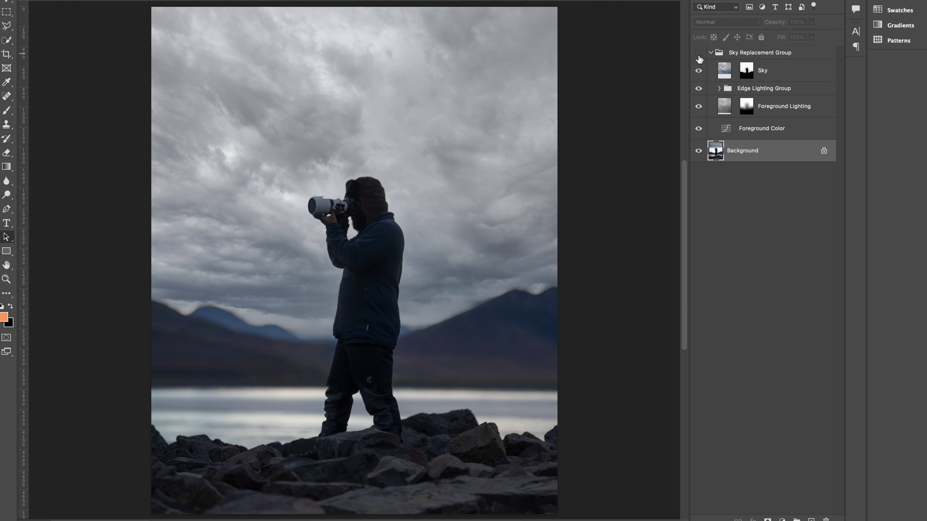
- Compare the stormy sky with the original and start a Gaussian Blur on the Sky layer
click(697, 54)
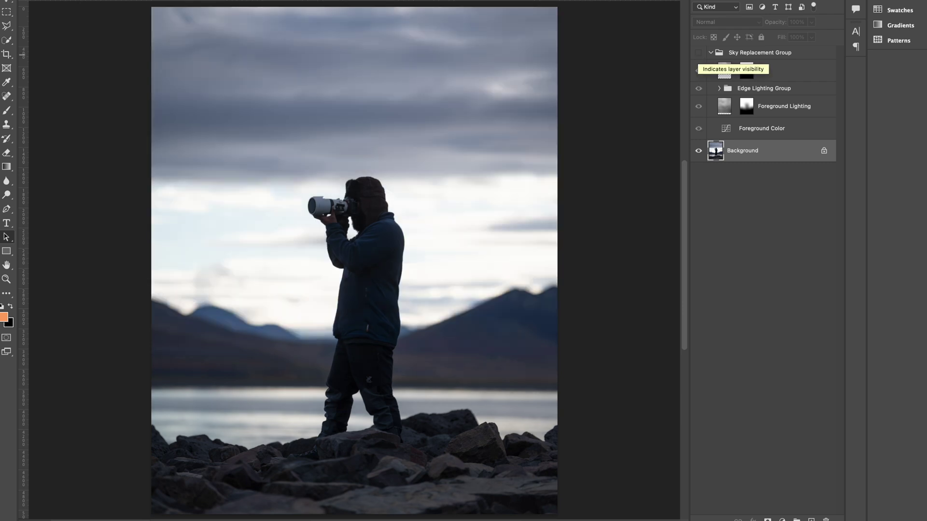
click(698, 54)
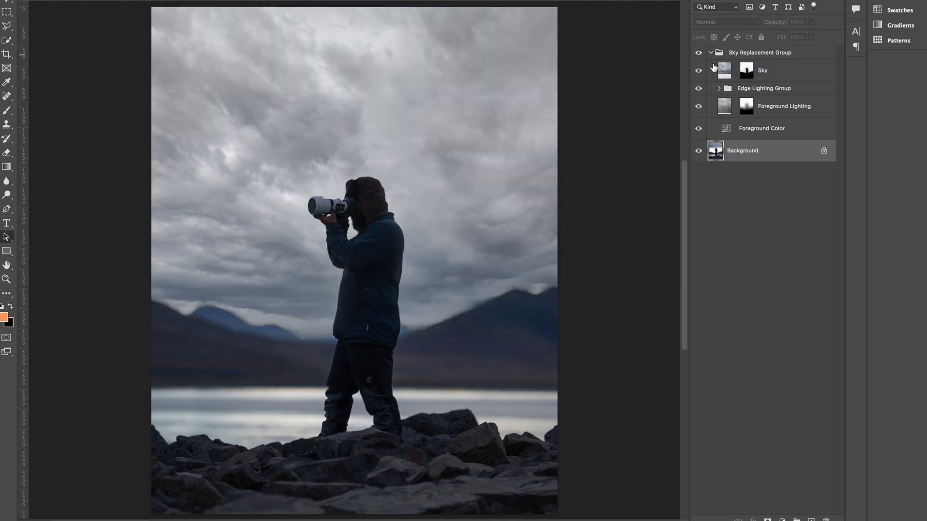
click(725, 74)
click(246, 1)
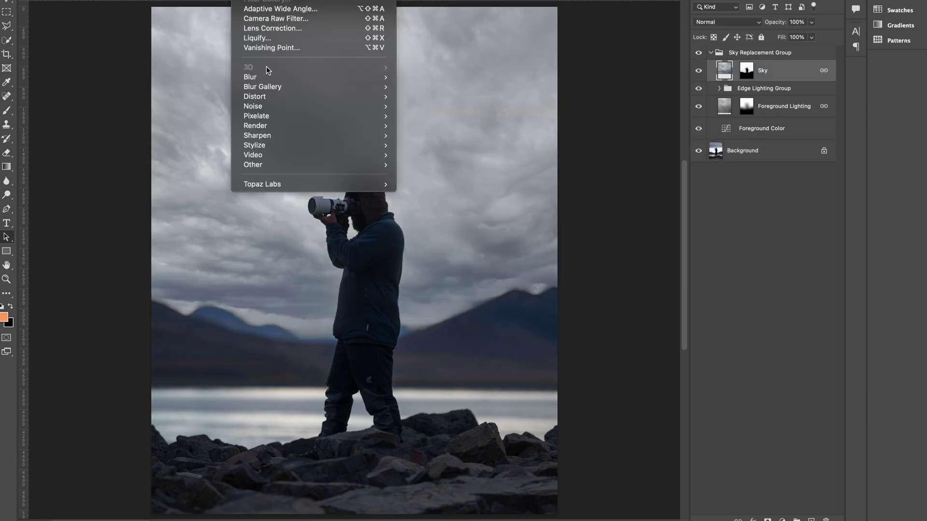
mouse_move(268, 79)
click(445, 116)
- Blur the sky with a Gaussian Blur radius of about 23 pixels, then show the sky presets
drag(652, 182, 613, 182)
drag(684, 177, 657, 181)
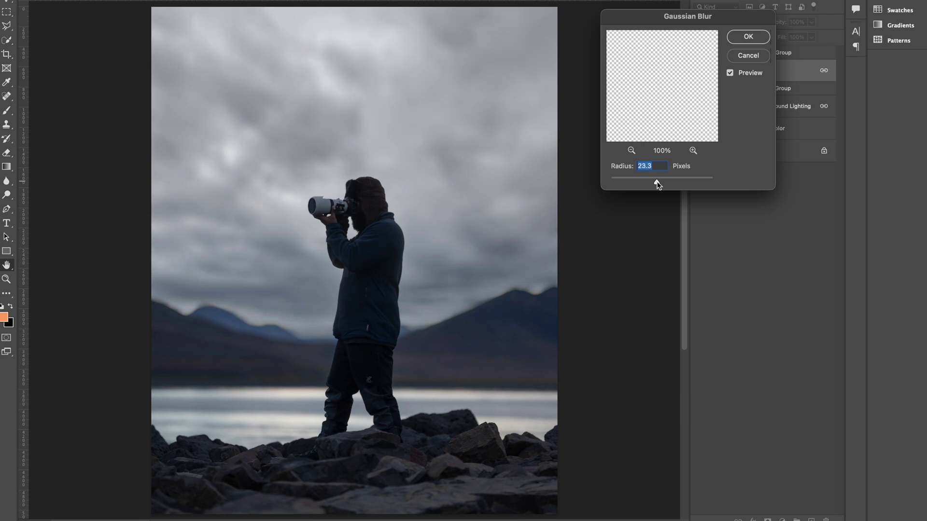
click(763, 35)
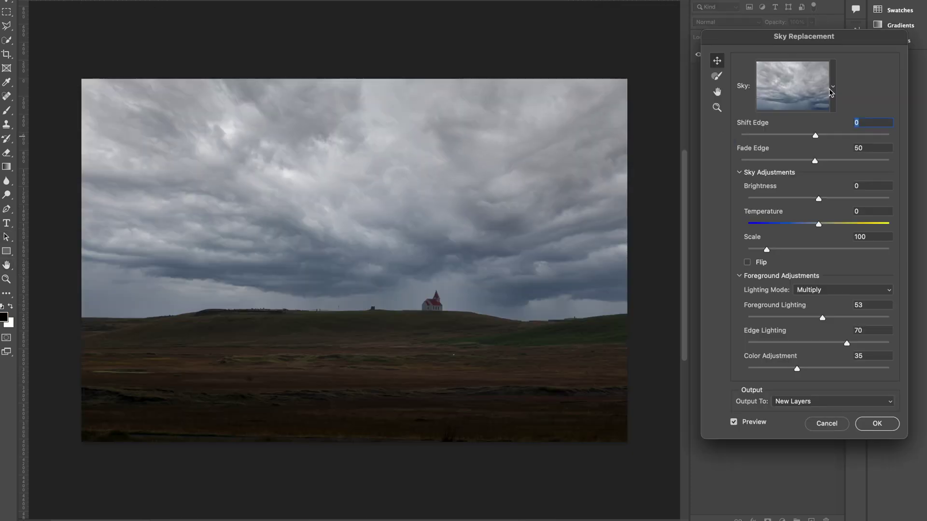
click(832, 89)
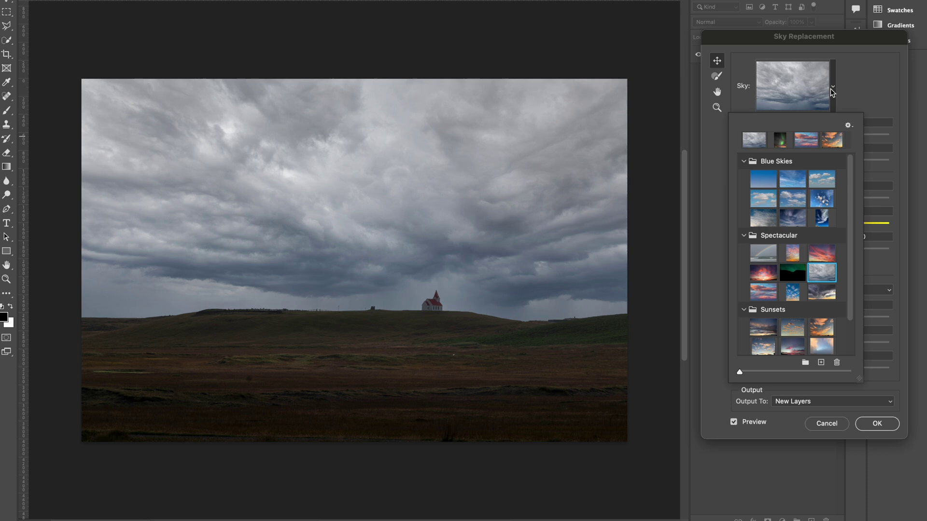
- Audition the sunset, orange sunset, rainbow and storm skies, settling on blue cirrus clouds
scroll(831, 222, down, 3)
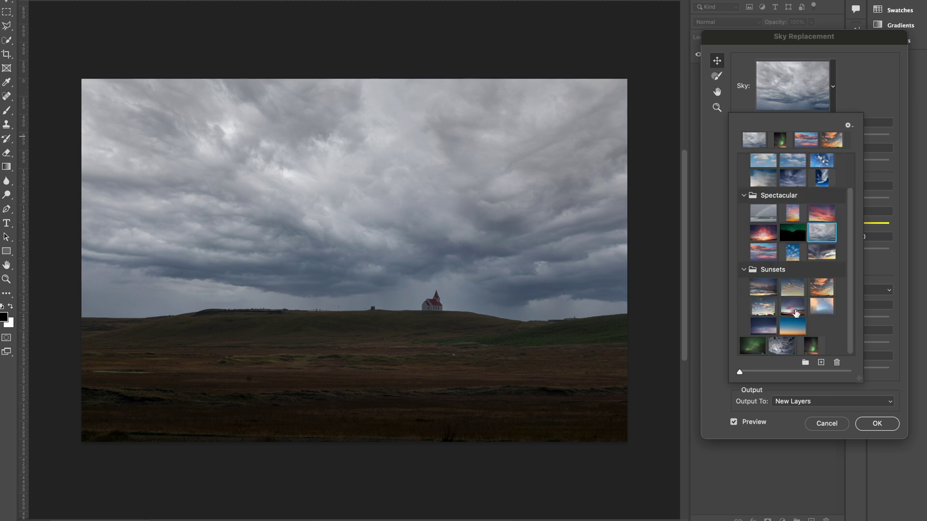
click(762, 287)
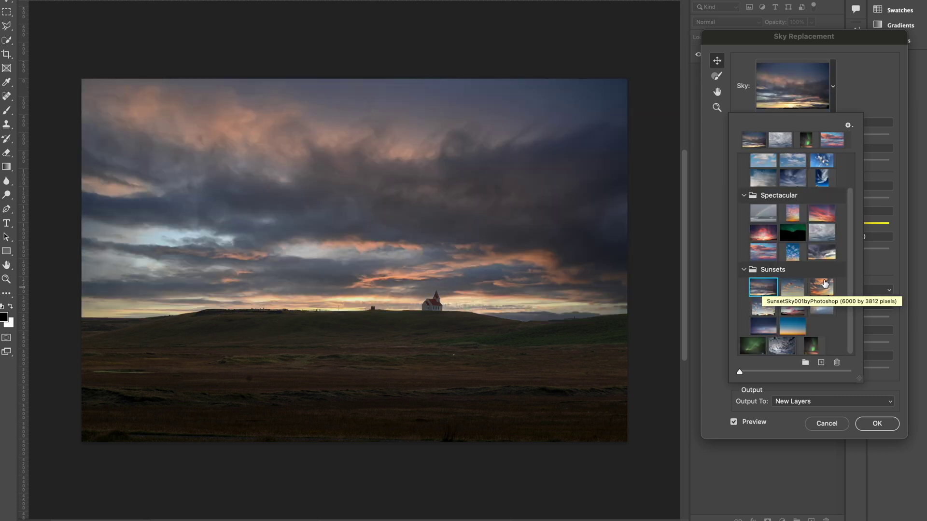
click(825, 287)
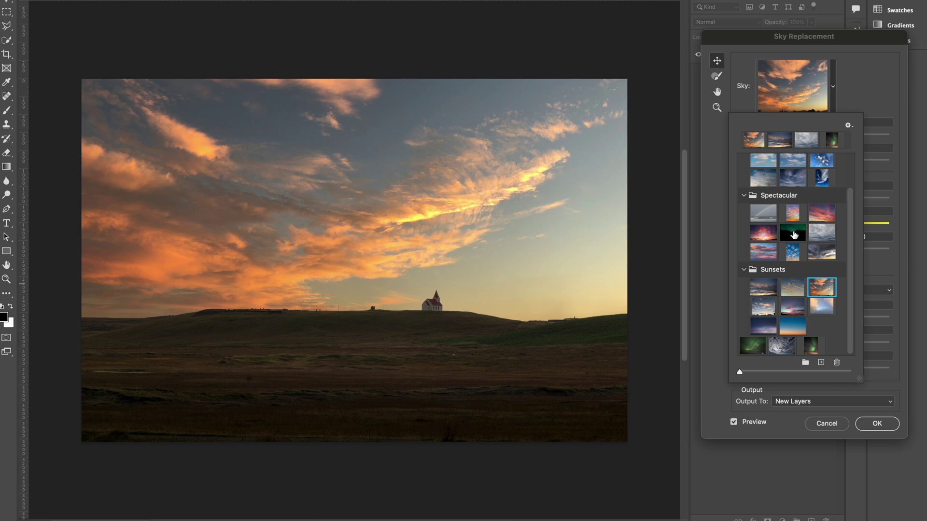
click(767, 213)
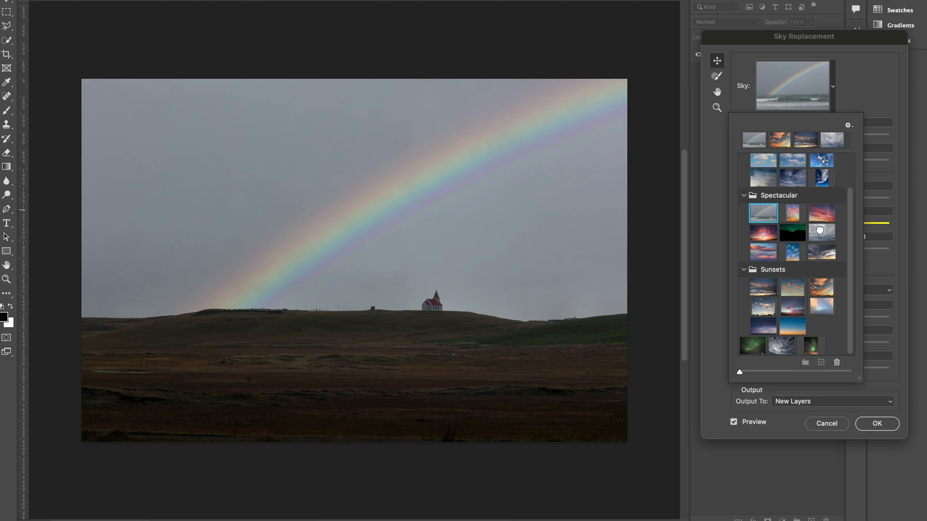
click(820, 231)
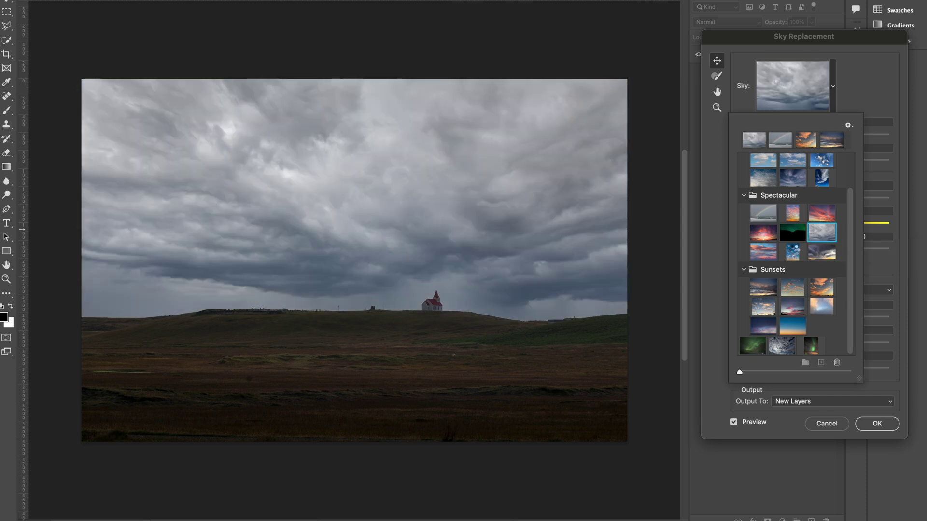
click(792, 252)
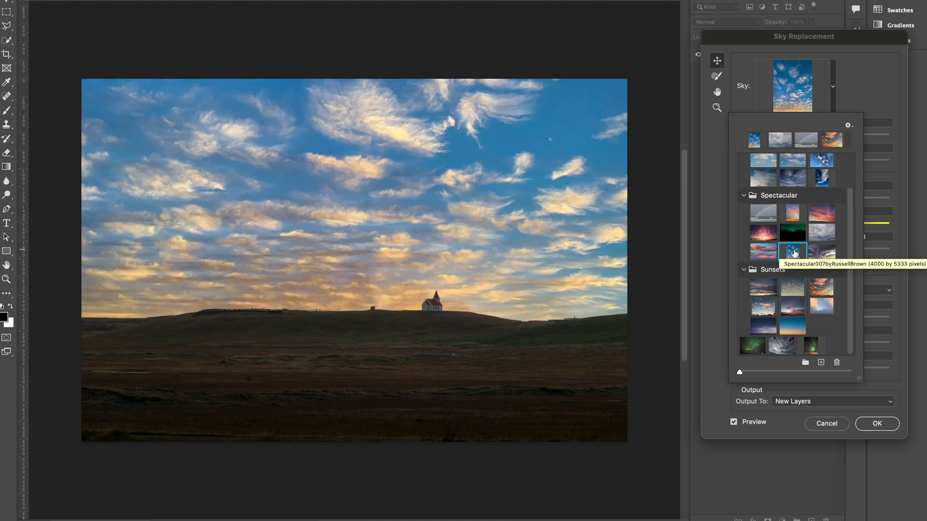
- Lower Edge Lighting and raise Foreground Lighting for the cirrus sky
key(Return)
drag(876, 342, 817, 342)
drag(799, 318, 859, 317)
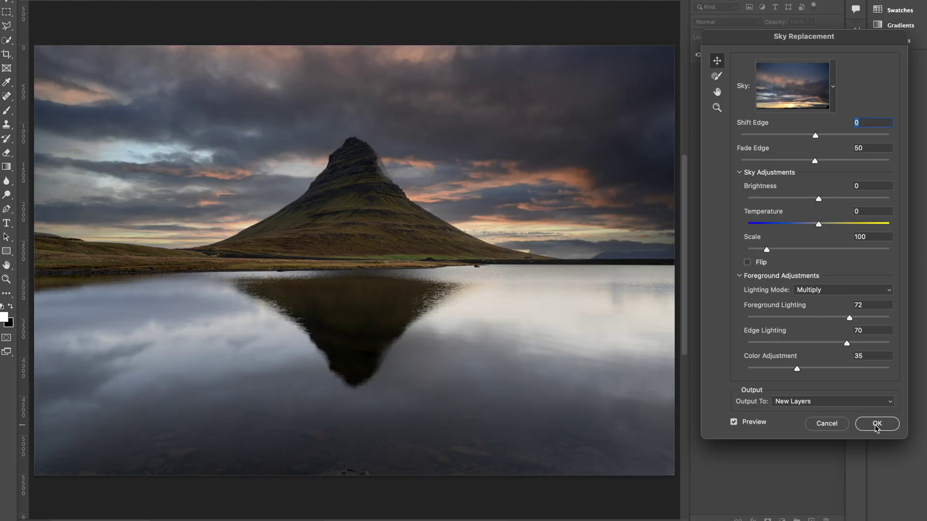
- Apply the sunset sky to the mountain photo and toggle the sky group to compare
click(875, 424)
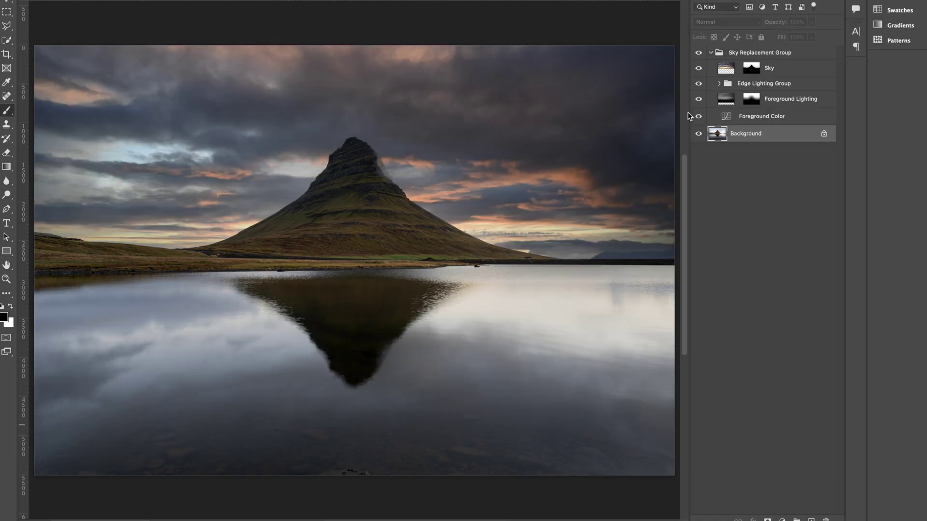
click(698, 52)
click(698, 53)
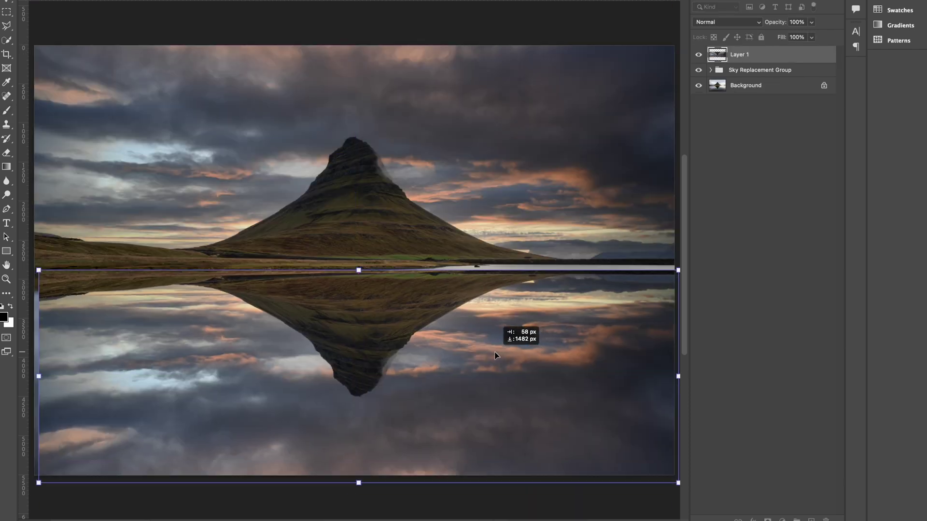
- Create a flipped sky reflection layer and paint it into the lake water
click(726, 22)
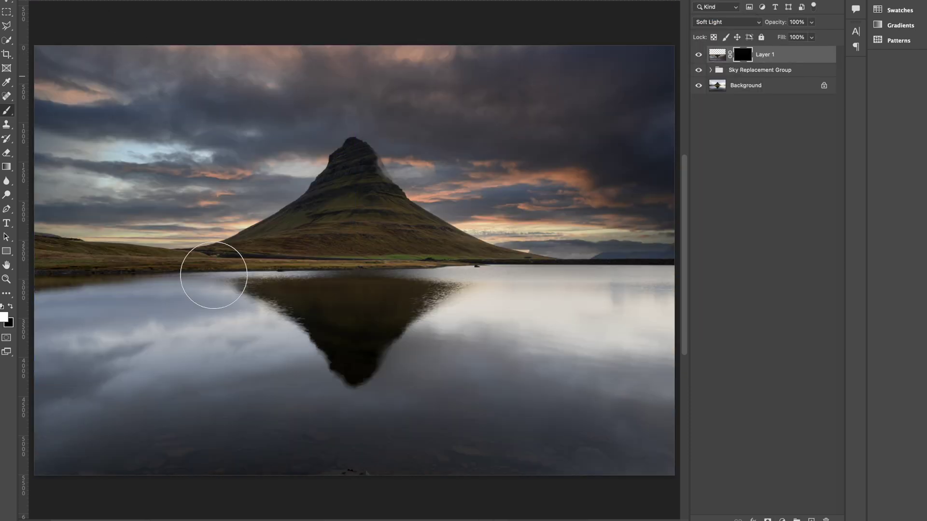
mouse_move(214, 275)
mouse_down()
mouse_move(453, 425)
mouse_move(197, 378)
mouse_up()
drag(774, 22, 768, 22)
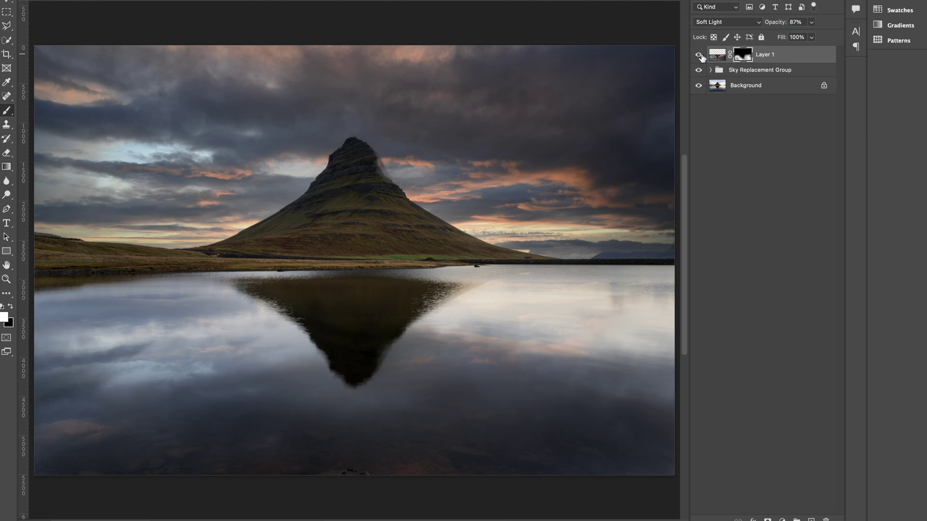